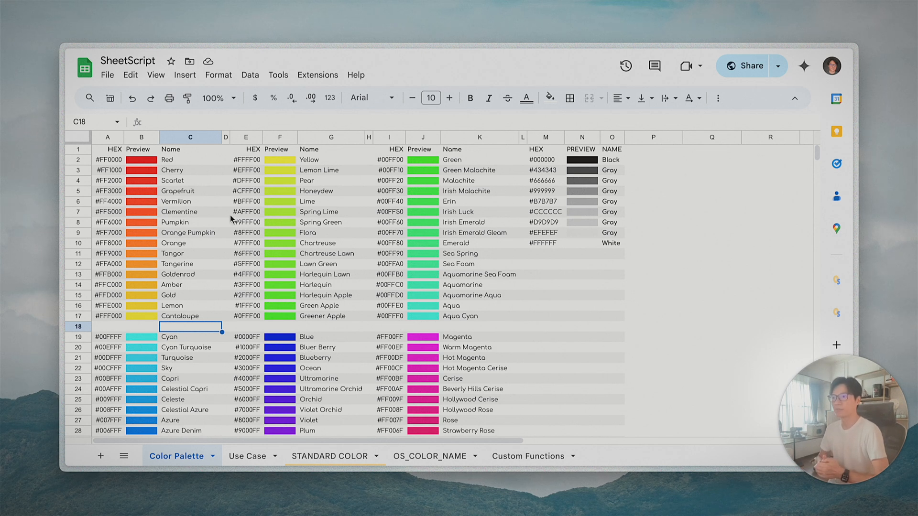
{"action": "left_click", "coordinate": [173, 162]}
{"action": "left_click", "coordinate": [109, 163]}
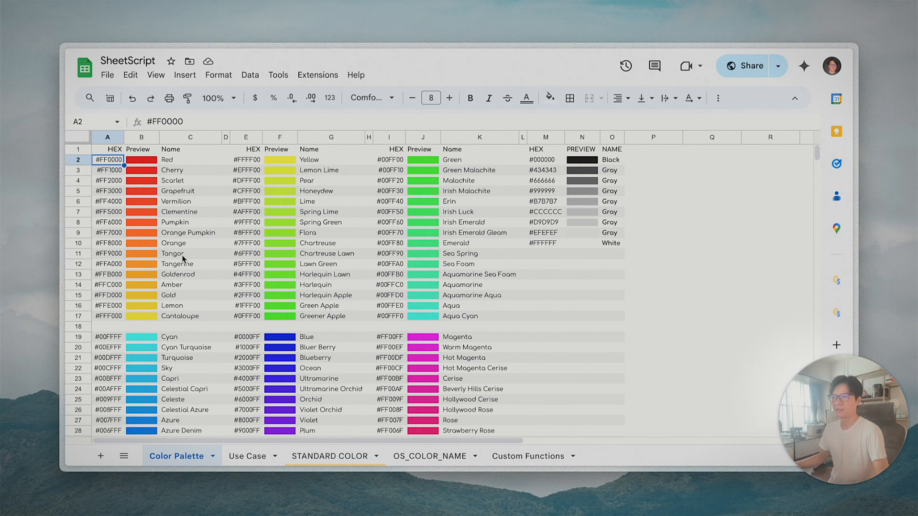
{"action": "left_click", "coordinate": [200, 234]}
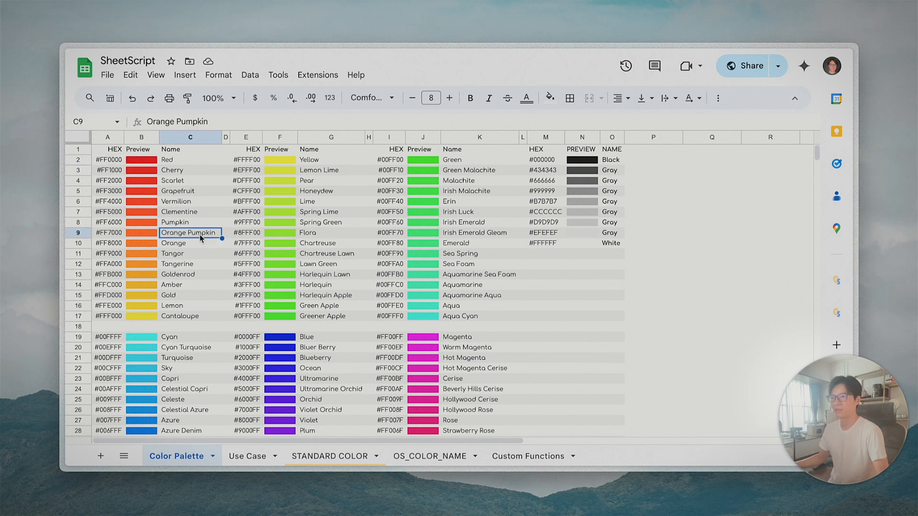
{"action": "left_click", "coordinate": [545, 295]}
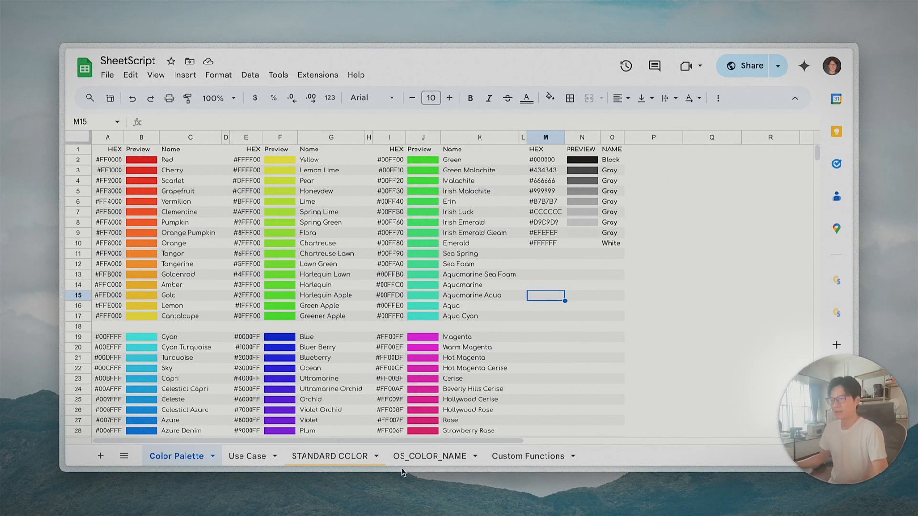
{"action": "left_click", "coordinate": [453, 458]}
- Start an =OS_COLOR_NAME( formula in A1 and highlight the help's example hex colour #FAE093
{"action": "left_click", "coordinate": [133, 154]}
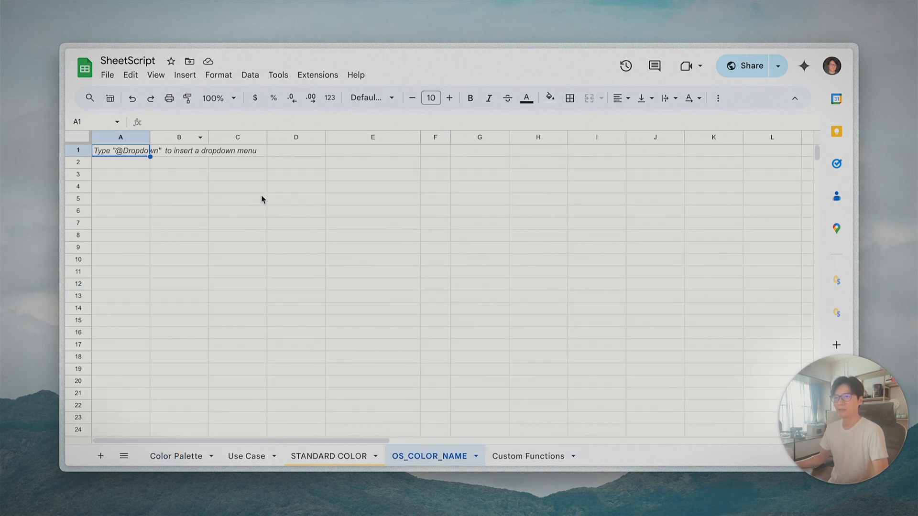
{"action": "type", "text": "="}
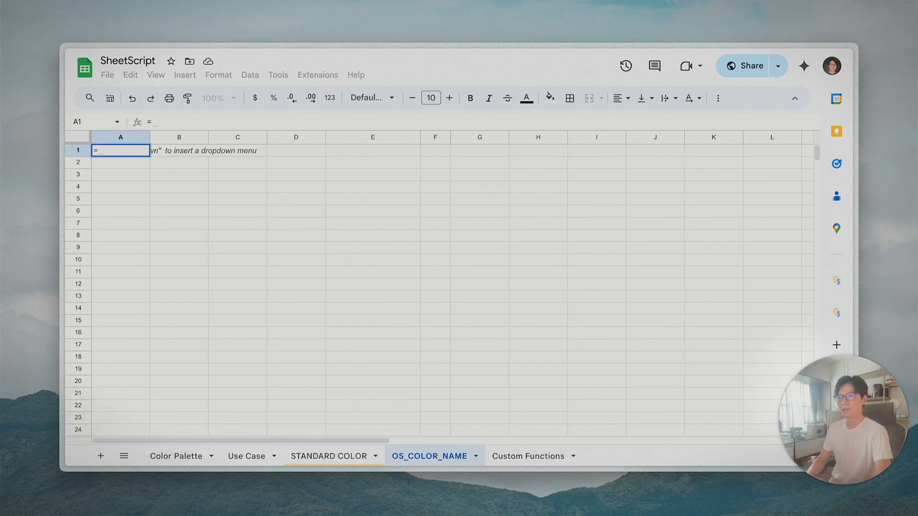
{"action": "type", "text": "OS"}
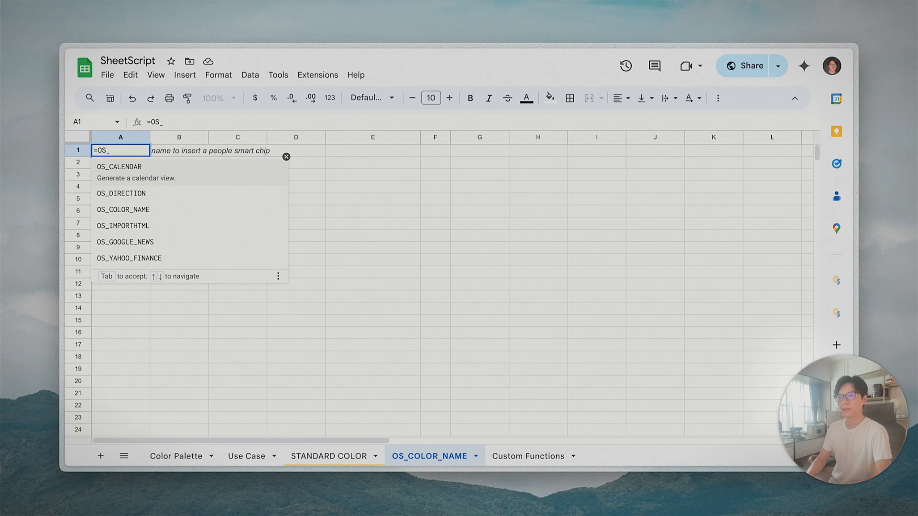
{"action": "type", "text": "_COLOR_NAME("}
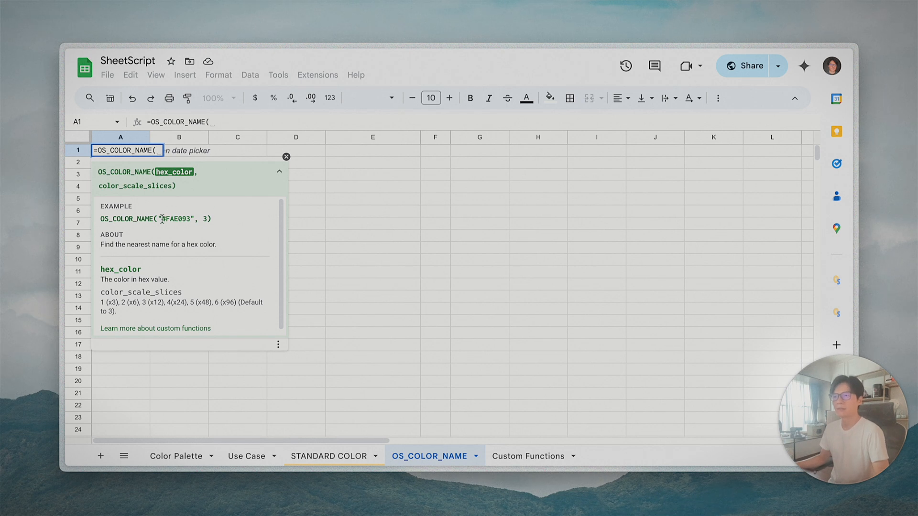
{"action": "left_click_drag", "start_coordinate": [163, 218], "coordinate": [192, 220]}
{"action": "key", "text": "super+c"}
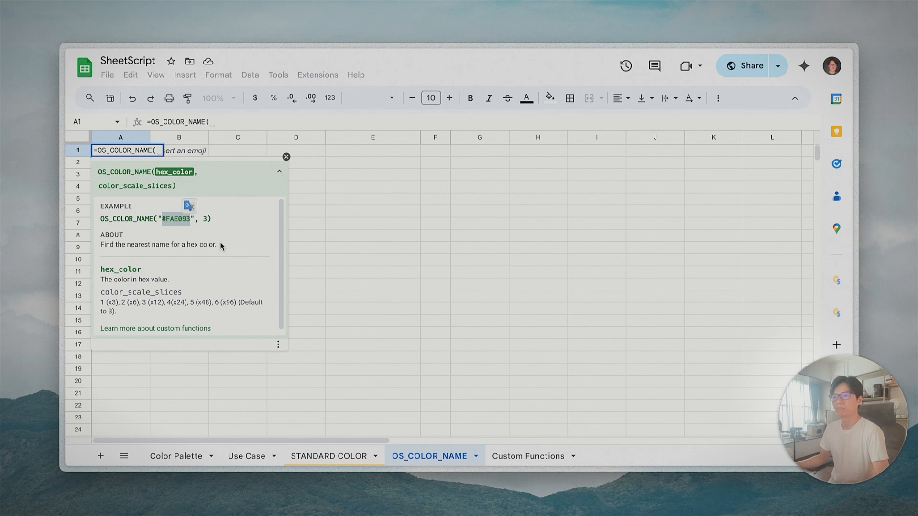
{"action": "left_click", "coordinate": [219, 122]}
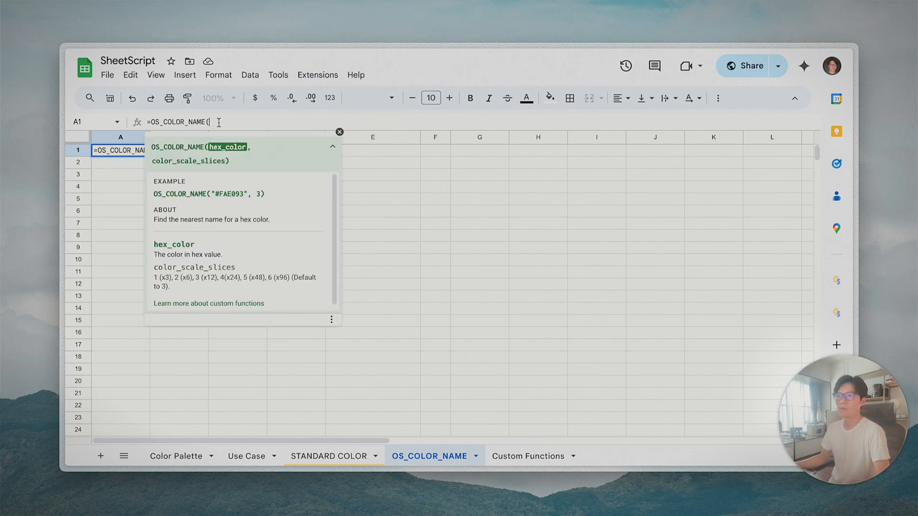
- Add the quoted hex "#FAE093" and a comma as the formula's first argument
{"action": "type", "text": "\""}
{"action": "key", "text": "super+v"}
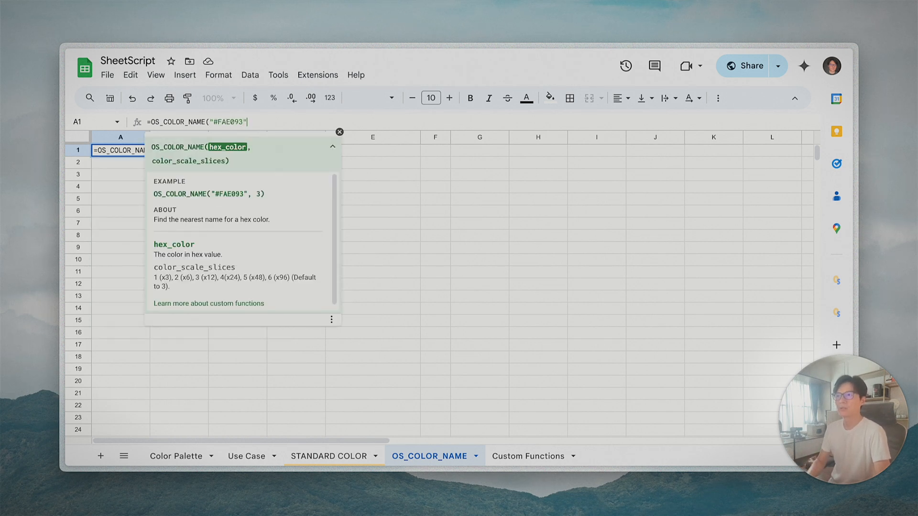
{"action": "type", "text": ","}
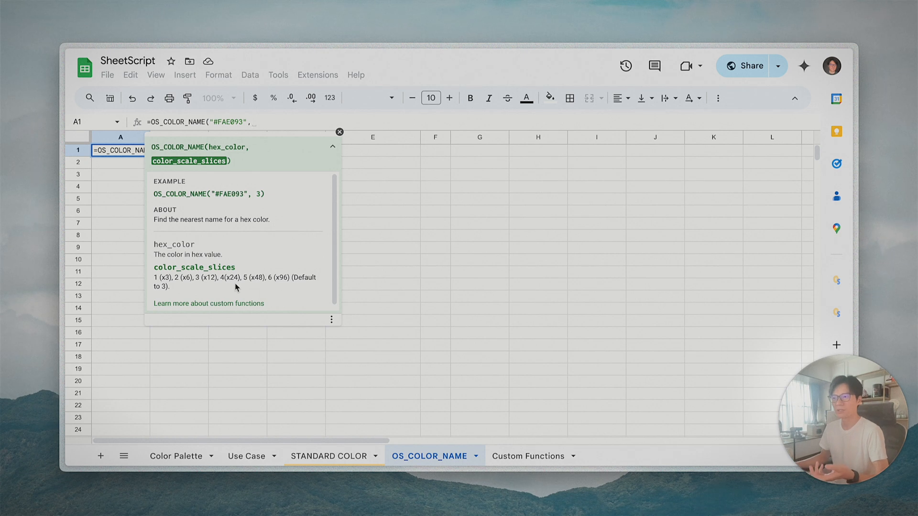
{"action": "double_click", "coordinate": [169, 279]}
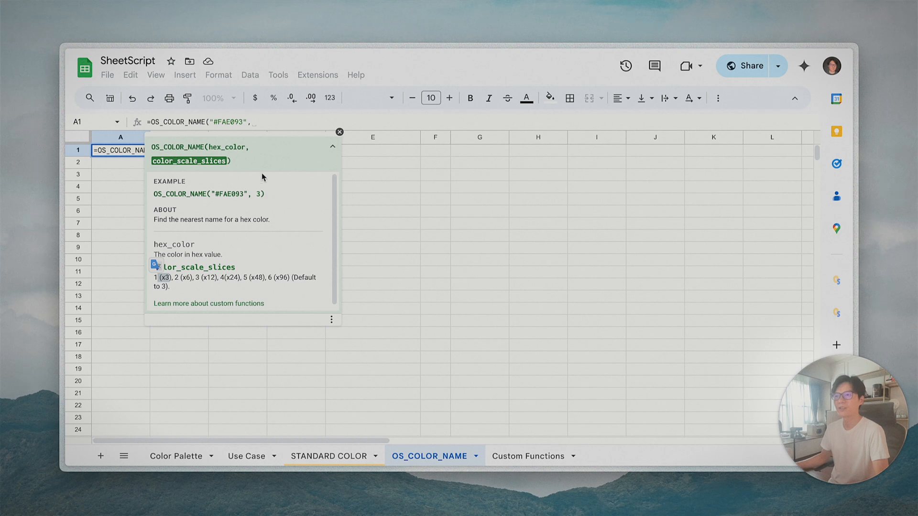
{"action": "left_click", "coordinate": [258, 123]}
- Close and commit the OS_COLOR_NAME formula so it returns Red
{"action": "type", "text": "3)"}
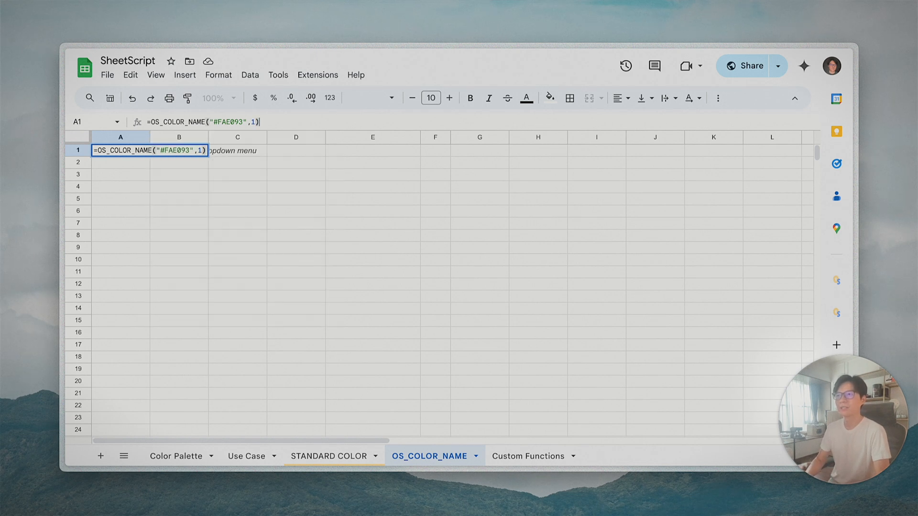
{"action": "key", "text": "Return"}
{"action": "left_click", "coordinate": [117, 152]}
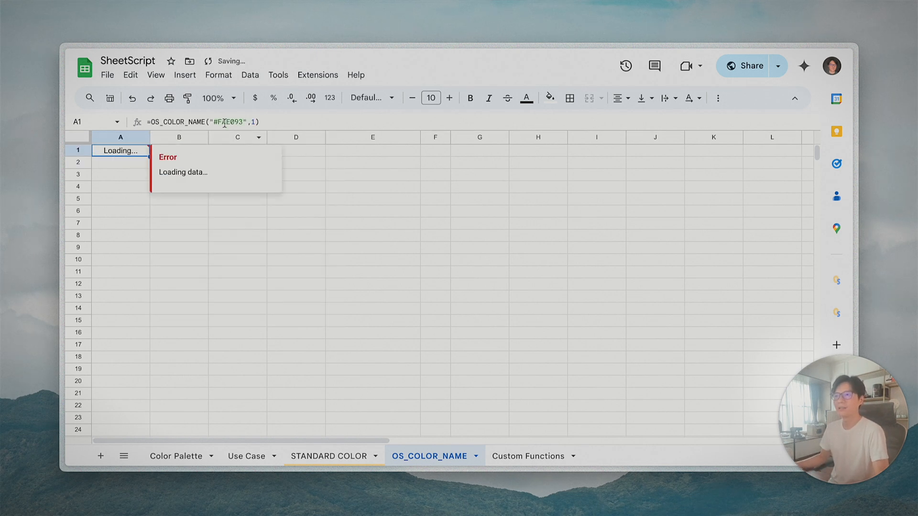
{"action": "left_click_drag", "start_coordinate": [214, 122], "coordinate": [241, 122]}
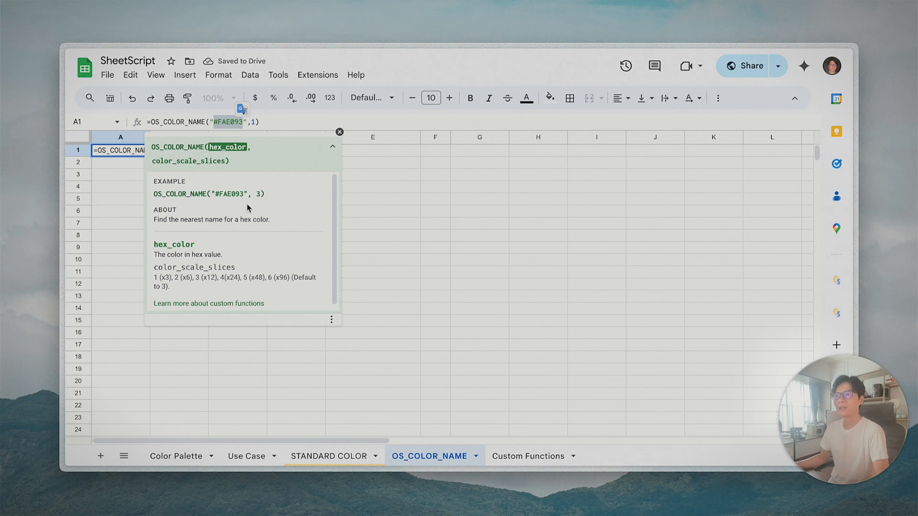
{"action": "key", "text": "Return"}
- Insert a column left of A and enter #FAE093 in the new A1
{"action": "left_click", "coordinate": [110, 138]}
{"action": "right_click", "coordinate": [110, 139]}
{"action": "left_click", "coordinate": [190, 191]}
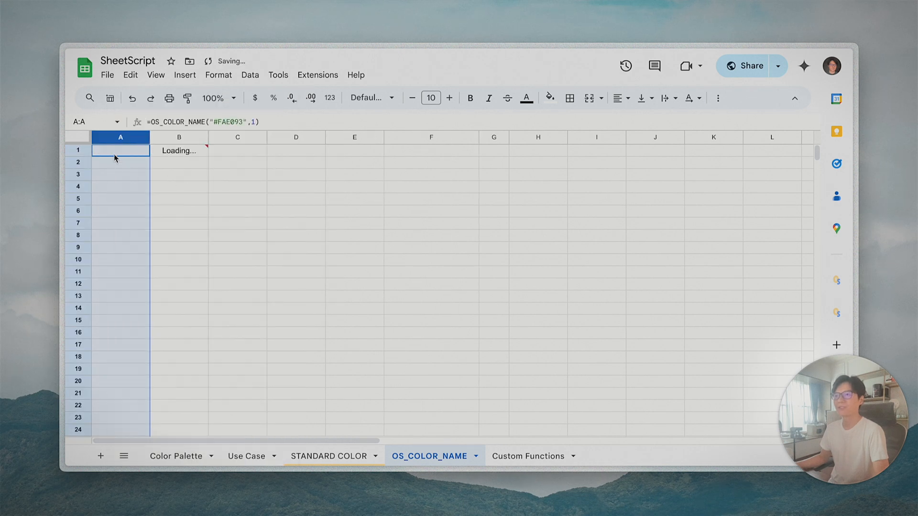
{"action": "left_click", "coordinate": [115, 154]}
{"action": "type", "text": "#FAE093"}
{"action": "key", "text": "Tab"}
{"action": "key", "text": "Tab"}
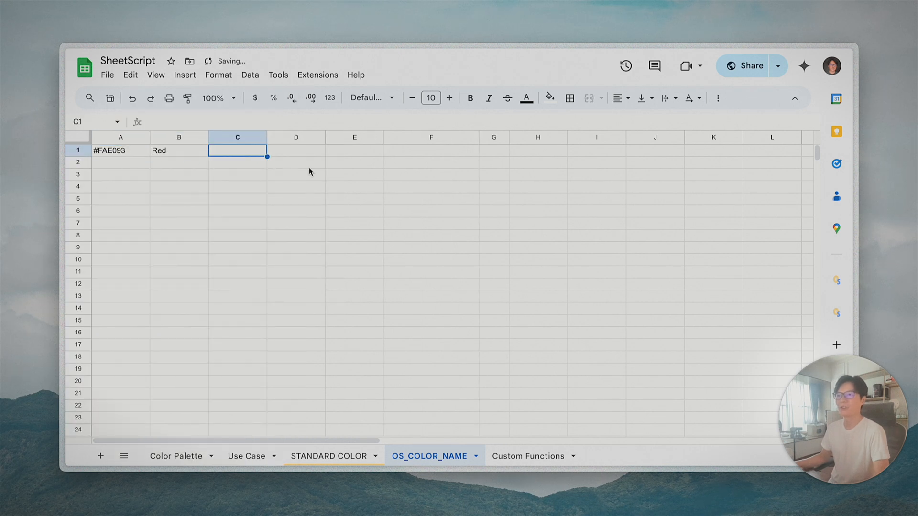
- Insert an empty column left of B and select B1
{"action": "left_click", "coordinate": [179, 137]}
{"action": "right_click", "coordinate": [179, 137]}
{"action": "left_click", "coordinate": [283, 200]}
{"action": "left_click", "coordinate": [168, 156]}
- Enter =SPARKLINE(1,{"charttype","bar";"max",1;"color1",A1}) in B1 to show a swatch coloured by A1
{"action": "type", "text": "=SPARKLINE("}
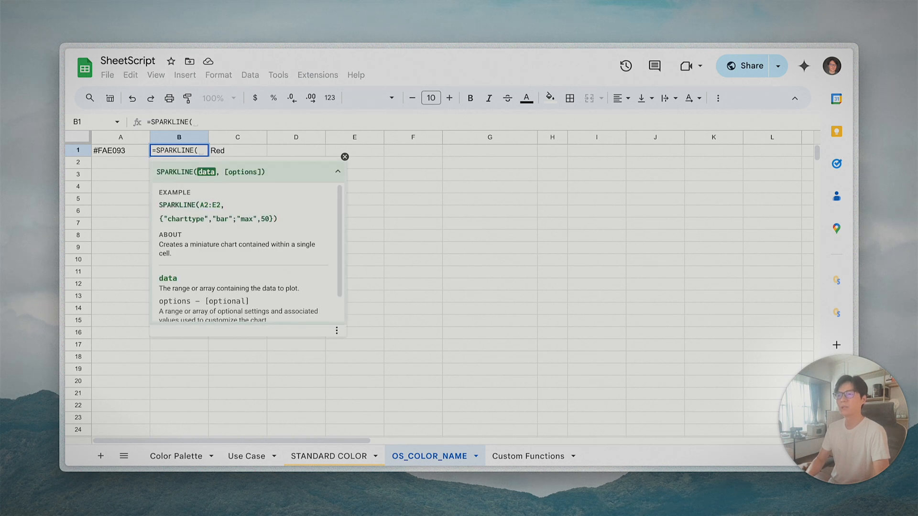
{"action": "type", "text": "1, "}
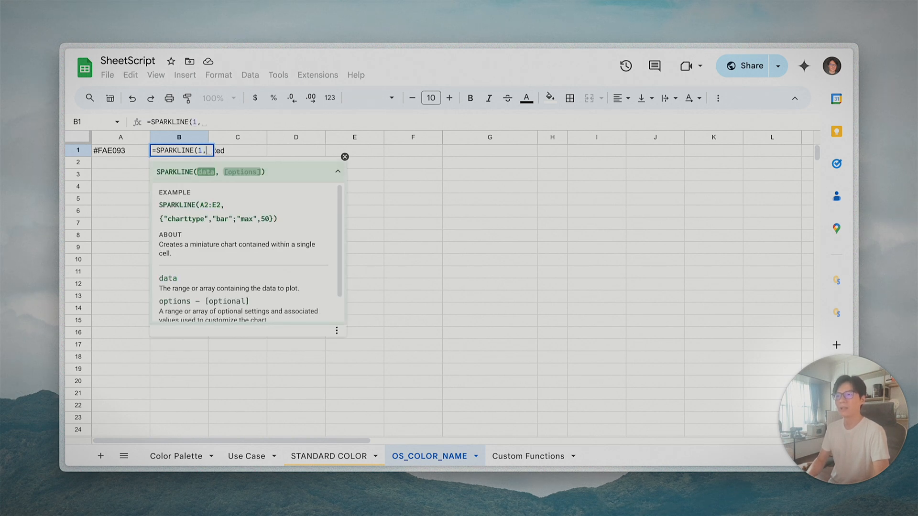
{"action": "type", "text": "{"}
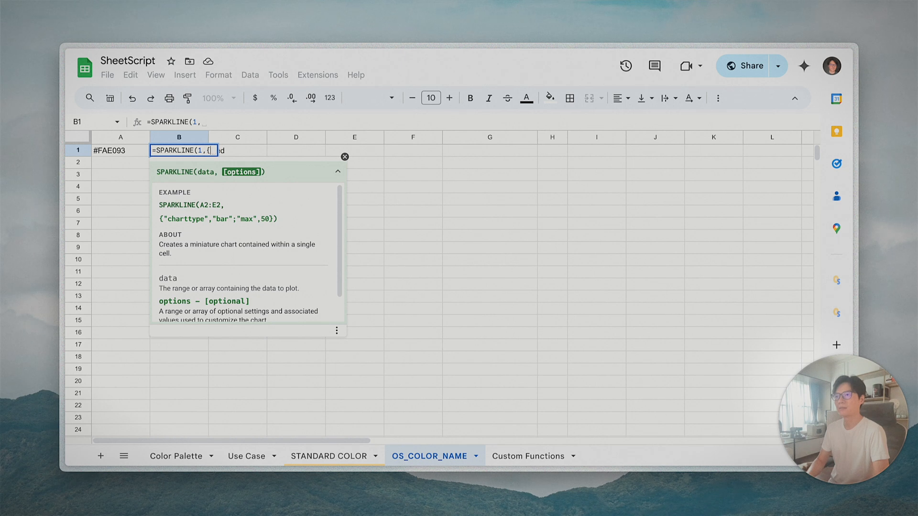
{"action": "type", "text": "\""}
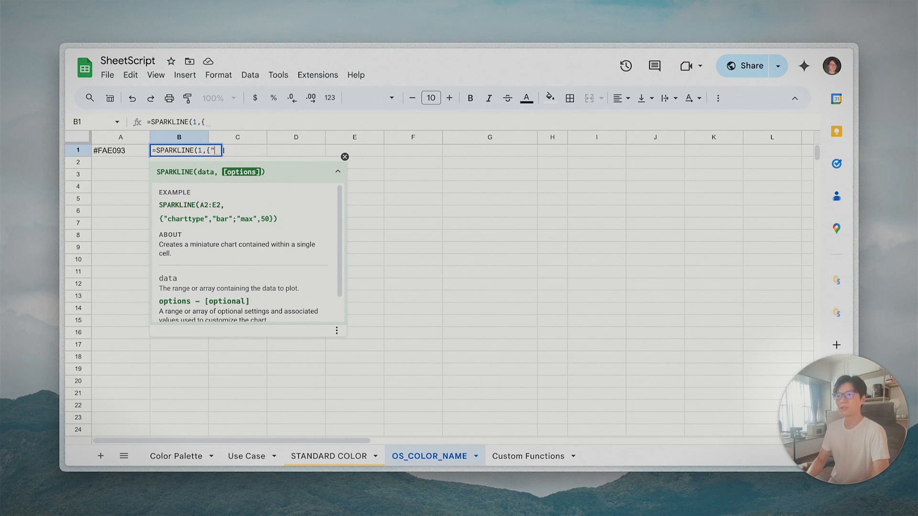
{"action": "type", "text": "charttype\":"}
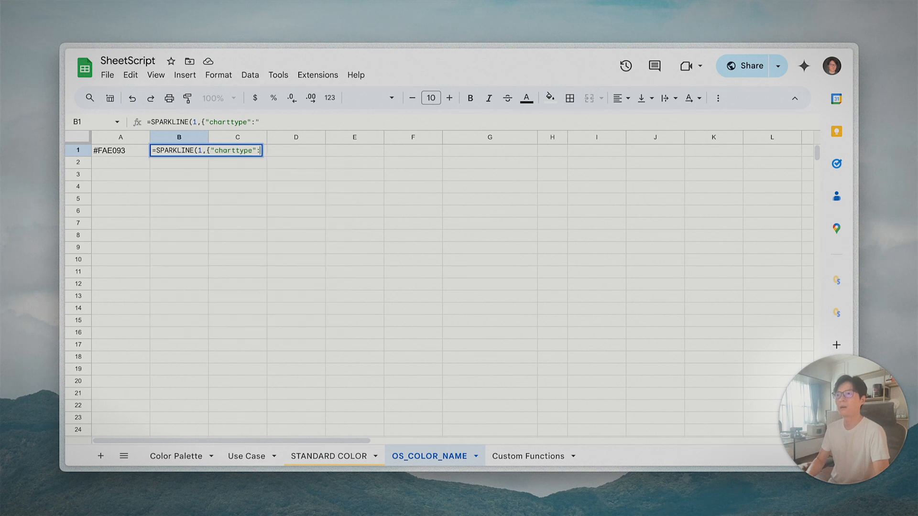
{"action": "key", "text": "BackSpace"}
{"action": "type", "text": ",\"bar\";"}
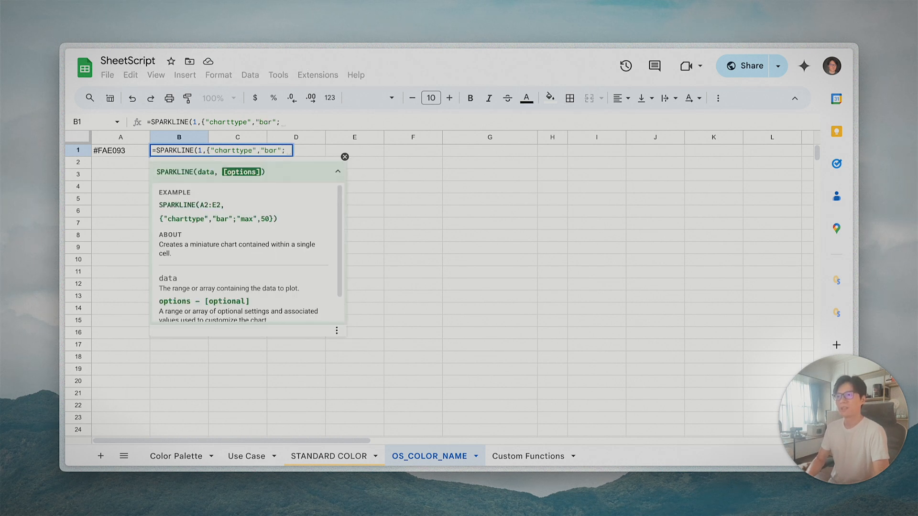
{"action": "type", "text": "\"max"}
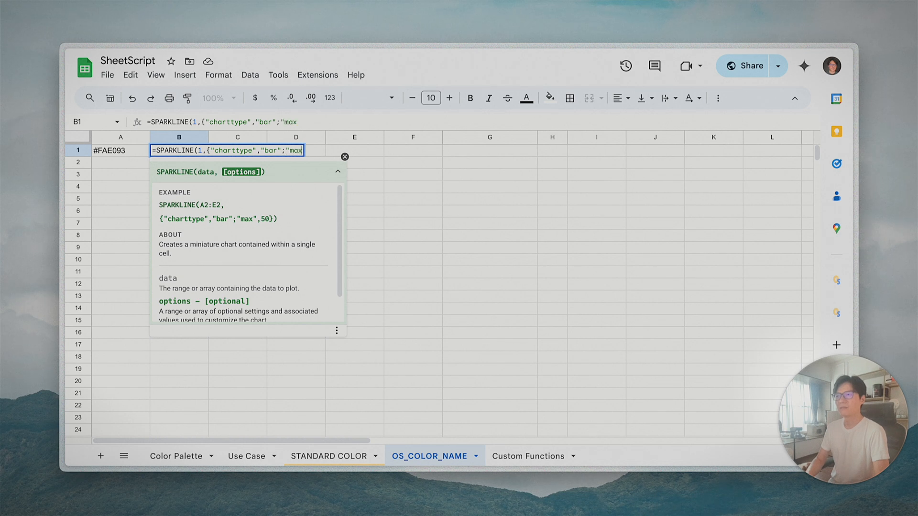
{"action": "type", "text": "\",1"}
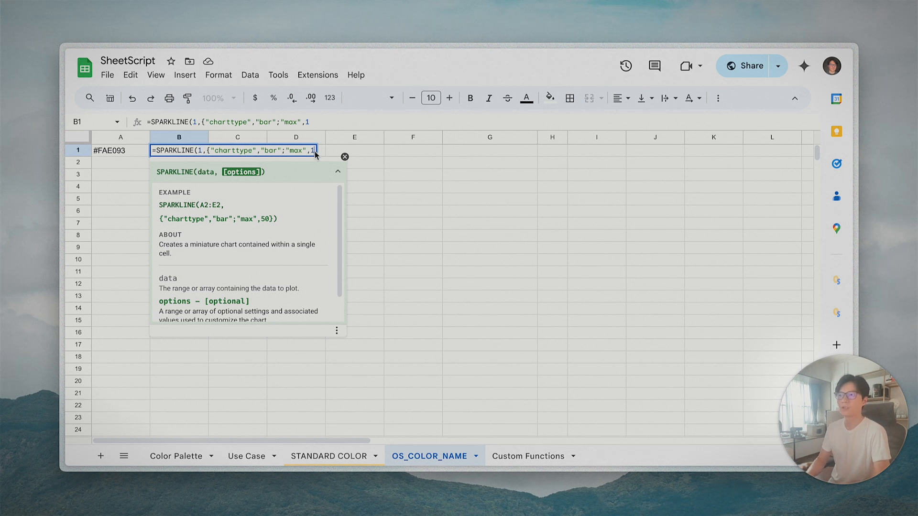
{"action": "type", "text": ";"}
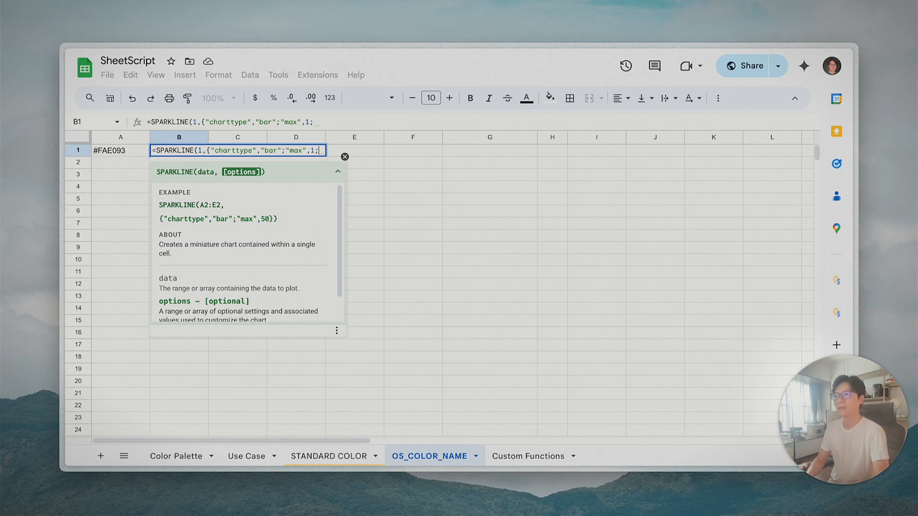
{"action": "type", "text": "\""}
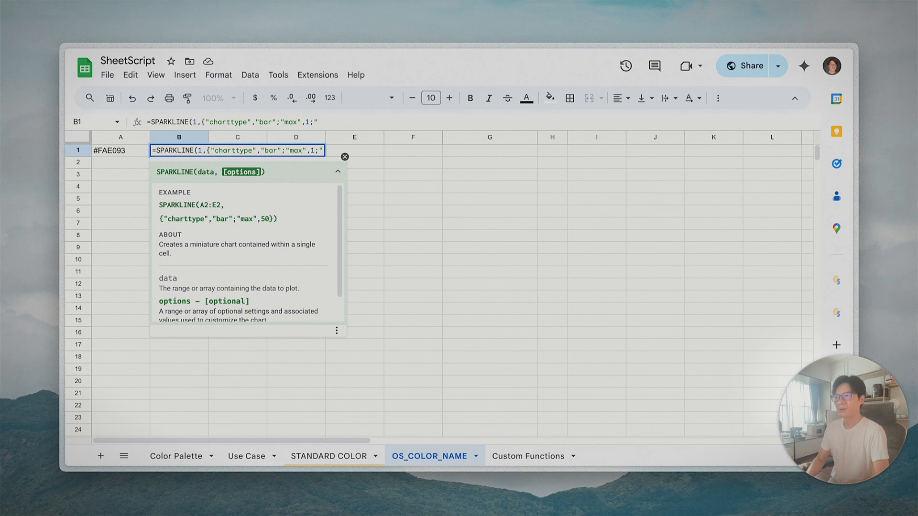
{"action": "type", "text": "color1\""}
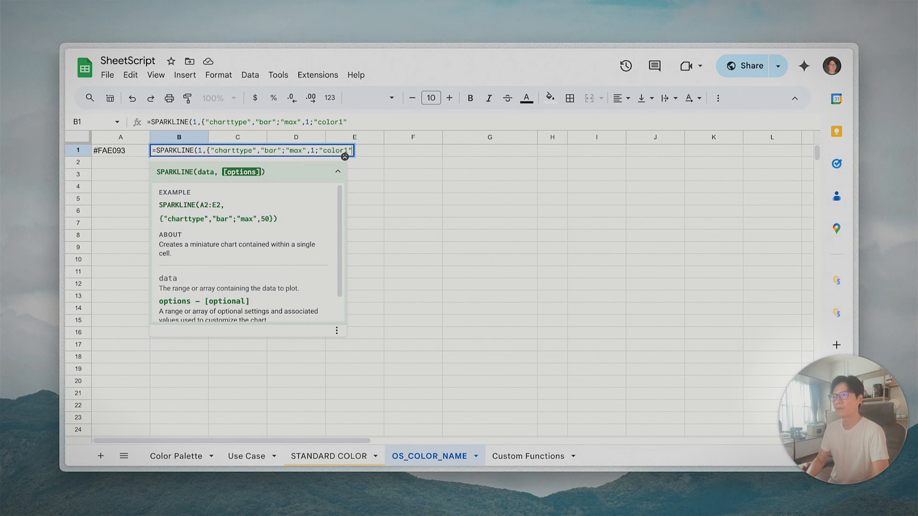
{"action": "type", "text": ","}
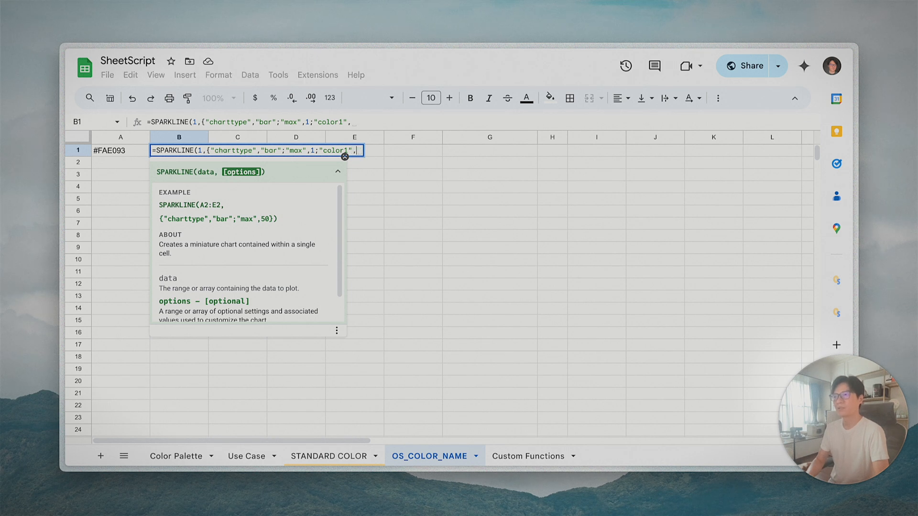
{"action": "left_click", "coordinate": [110, 152]}
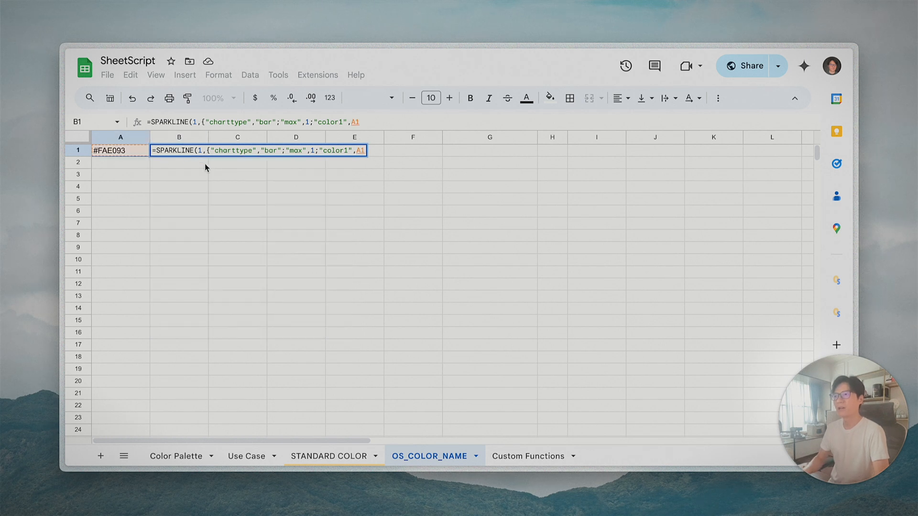
{"action": "type", "text": "}"}
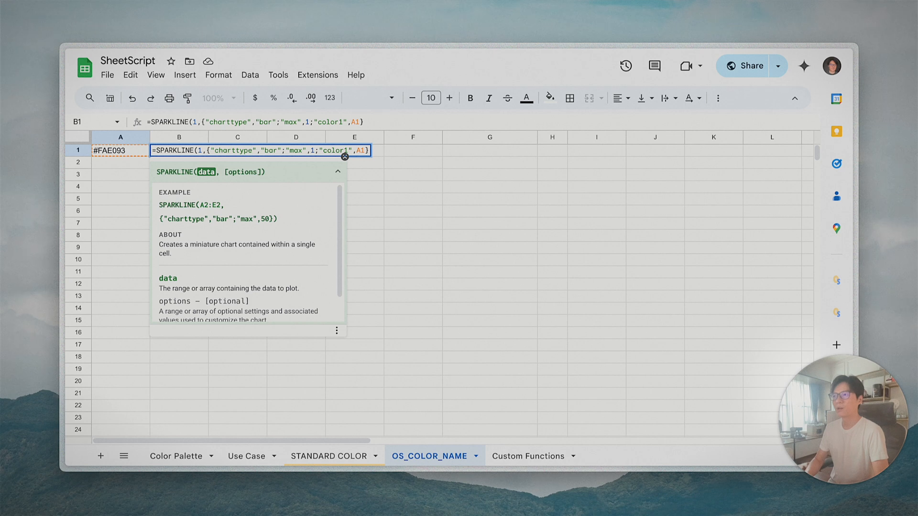
{"action": "type", "text": ")"}
{"action": "key", "text": "Return"}
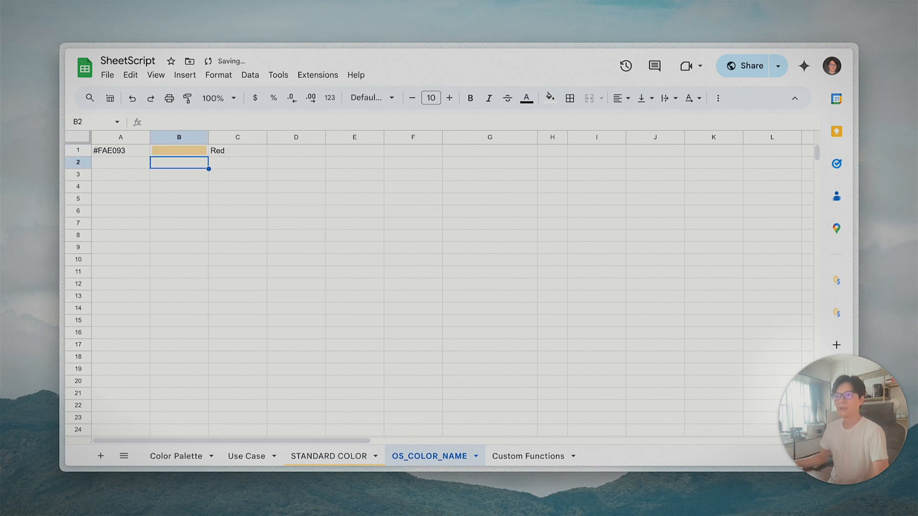
{"action": "key", "text": "Up"}
- Review row 1's cells and re-enter C1's slice-count argument as 1
{"action": "key", "text": "Left"}
{"action": "key", "text": "Right"}
{"action": "key", "text": "Right"}
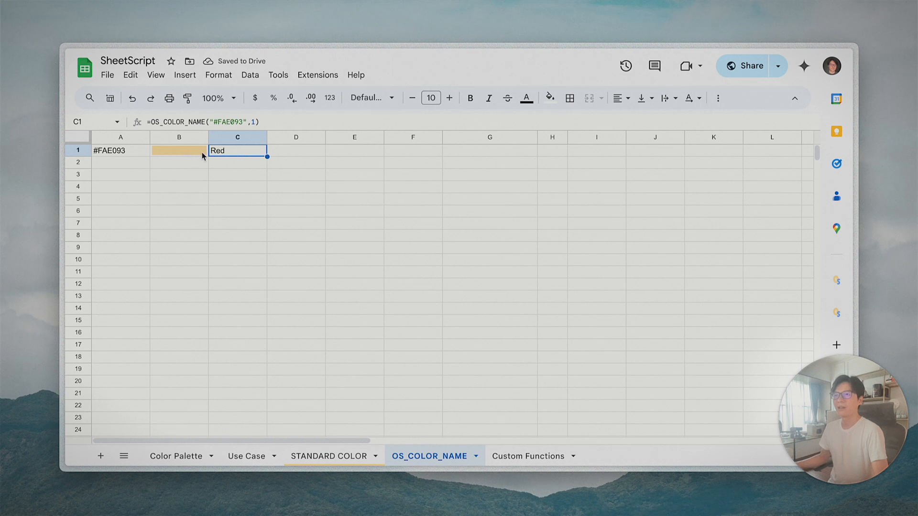
{"action": "left_click", "coordinate": [185, 152]}
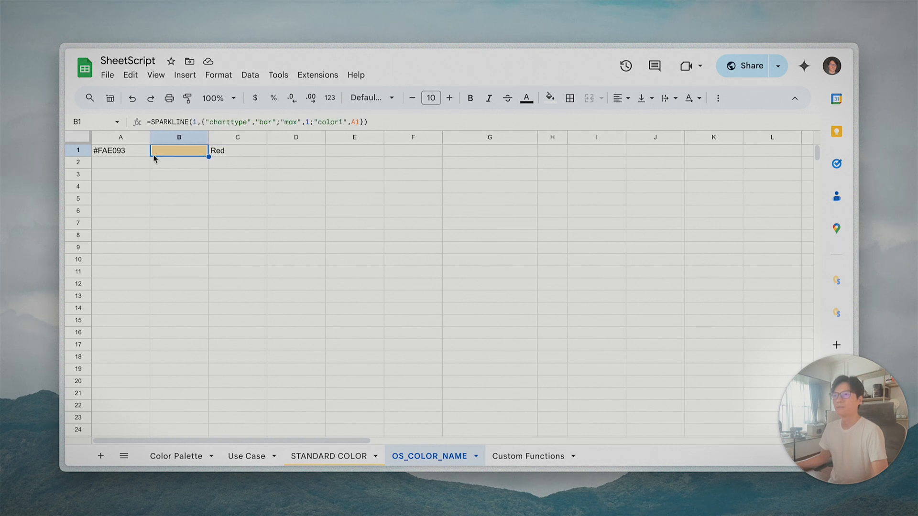
{"action": "left_click", "coordinate": [137, 154]}
{"action": "left_click", "coordinate": [236, 155]}
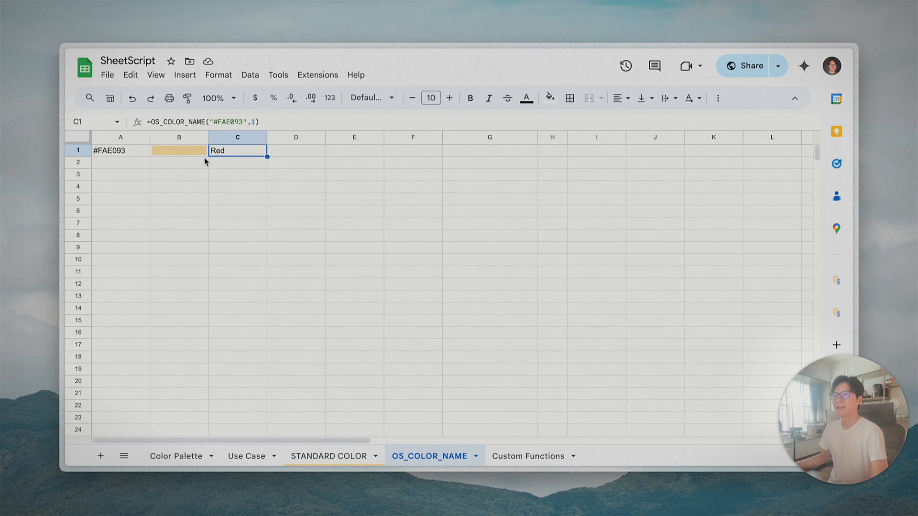
{"action": "left_click_drag", "start_coordinate": [255, 123], "coordinate": [249, 124]}
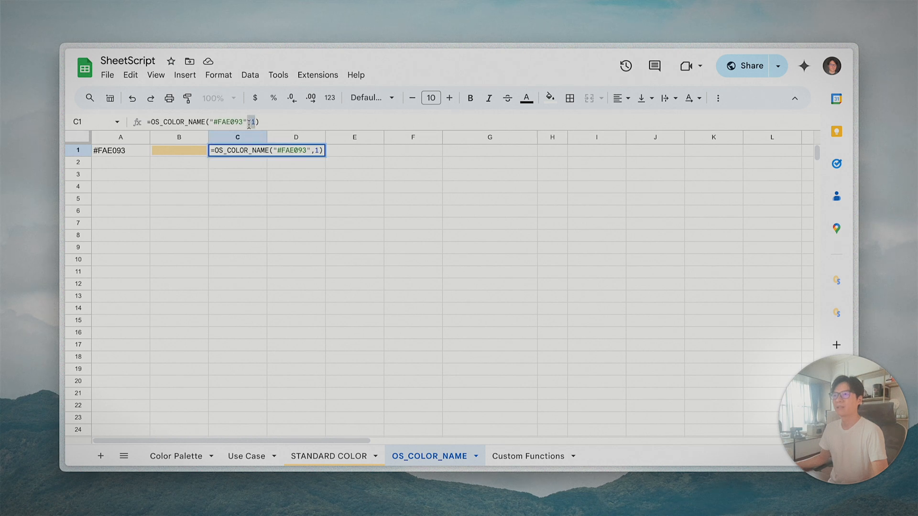
{"action": "key", "text": "BackSpace"}
{"action": "type", "text": ","}
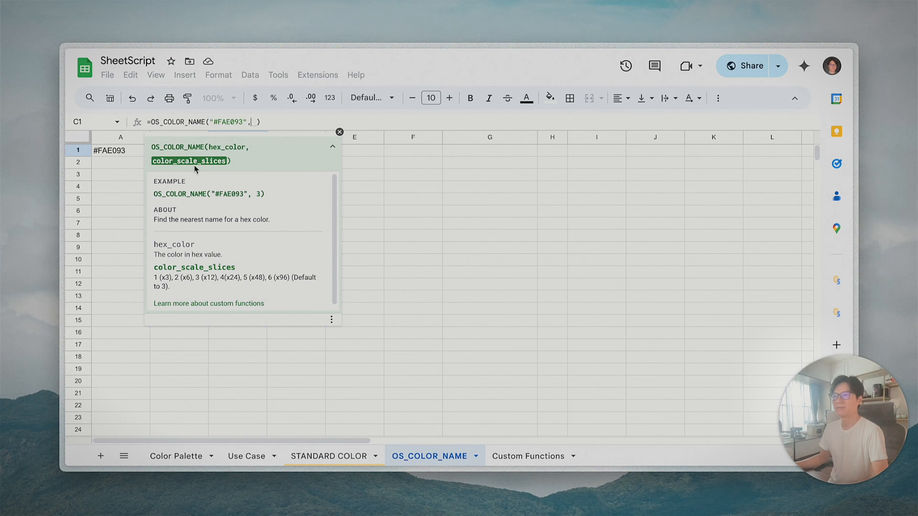
{"action": "scroll", "coordinate": [236, 217], "scroll_direction": "down", "scroll_amount": 1}
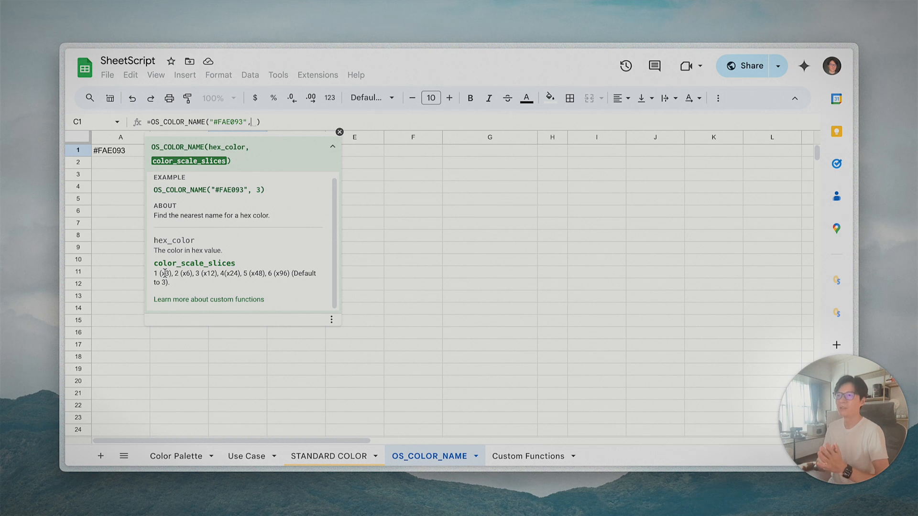
{"action": "type", "text": "1"}
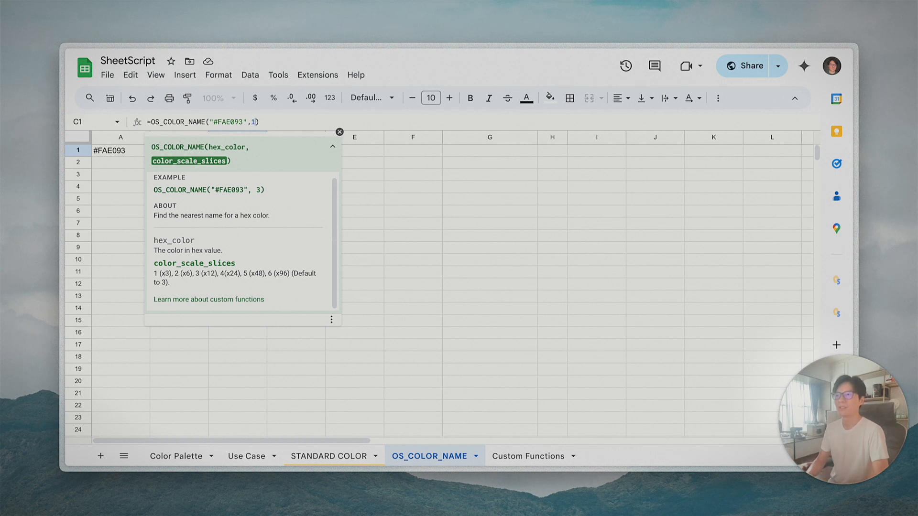
{"action": "key", "text": "Return"}
- Copy A1:C1 into row 2 and change A2's hex code to #FF0000
{"action": "left_click", "coordinate": [123, 154]}
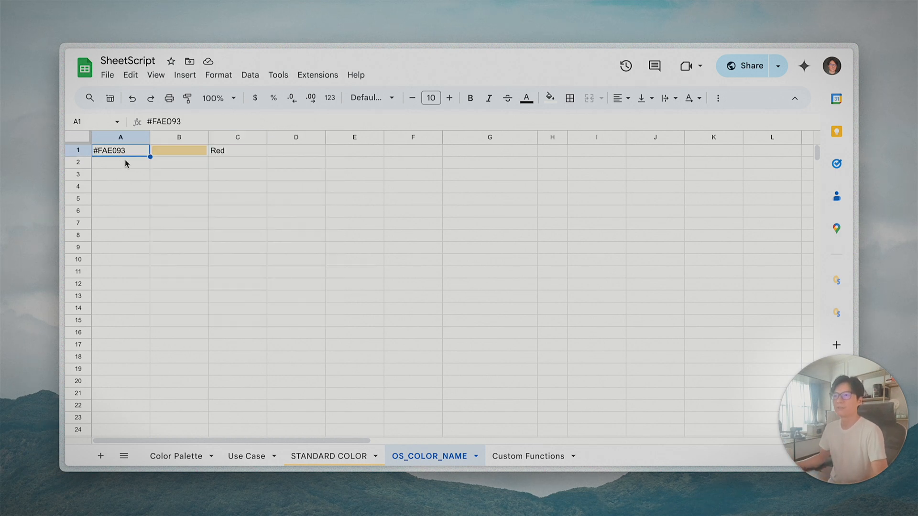
{"action": "left_click_drag", "start_coordinate": [123, 153], "coordinate": [238, 151]}
{"action": "key", "text": "ctrl+c"}
{"action": "left_click", "coordinate": [129, 168]}
{"action": "key", "text": "ctrl+v"}
{"action": "left_click", "coordinate": [122, 167]}
{"action": "double_click", "coordinate": [123, 167]}
{"action": "left_click_drag", "start_coordinate": [99, 163], "coordinate": [163, 163]}
{"action": "type", "text": "FF0000"}
{"action": "key", "text": "Tab"}
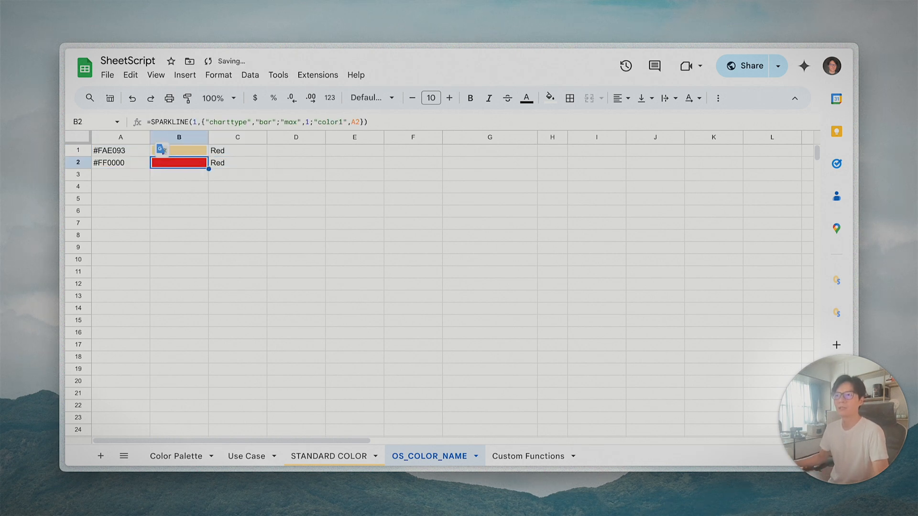
- Check row 2's red bar and C2's formula, noting that slices default to 3
{"action": "left_click", "coordinate": [105, 168]}
{"action": "left_click", "coordinate": [200, 162]}
{"action": "left_click_drag", "start_coordinate": [121, 165], "coordinate": [229, 165]}
{"action": "left_click", "coordinate": [167, 168]}
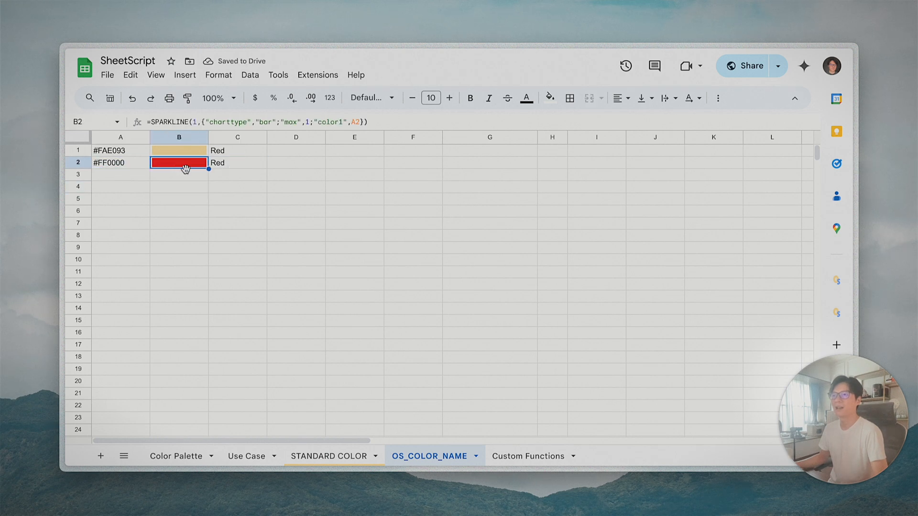
{"action": "left_click", "coordinate": [127, 166]}
{"action": "left_click", "coordinate": [213, 167]}
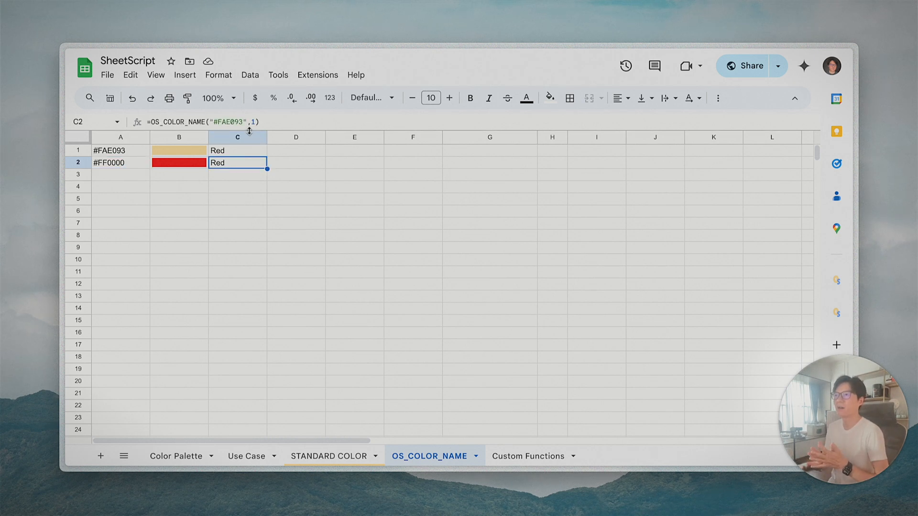
{"action": "key", "text": "Return"}
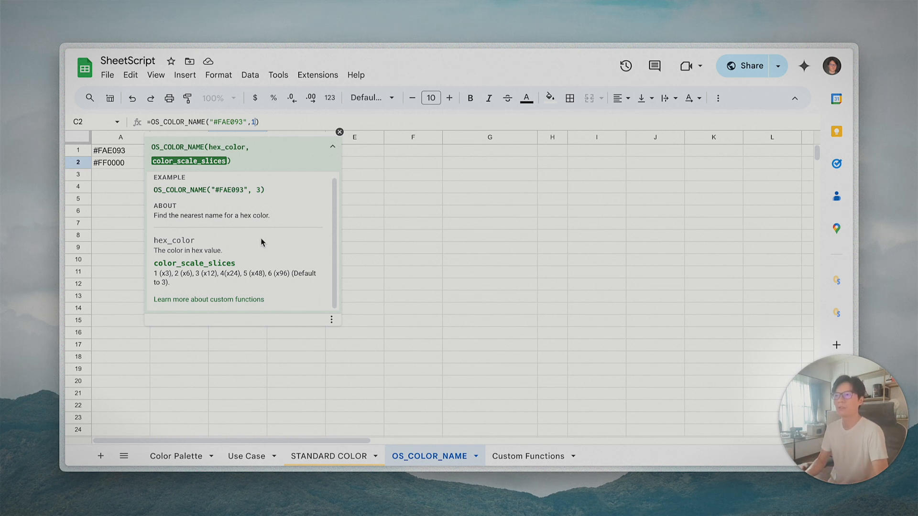
{"action": "left_click_drag", "start_coordinate": [166, 282], "coordinate": [218, 275]}
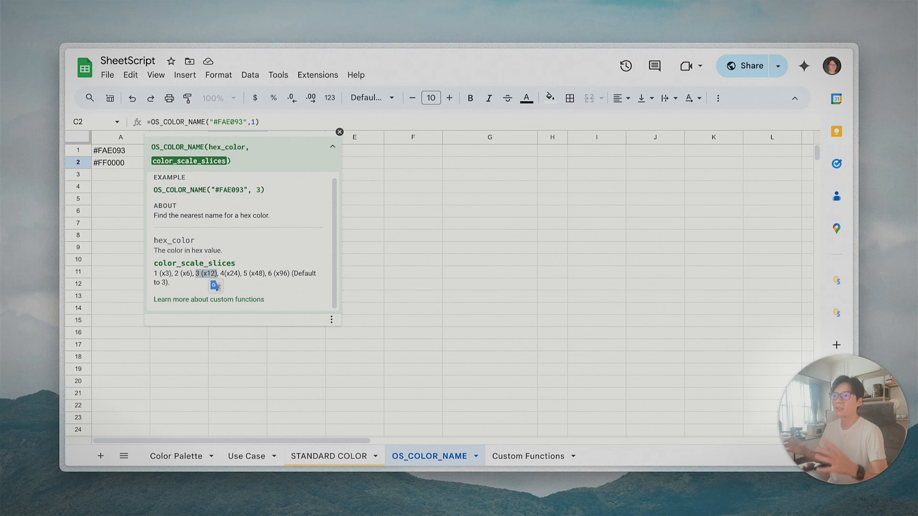
{"action": "left_click", "coordinate": [266, 123]}
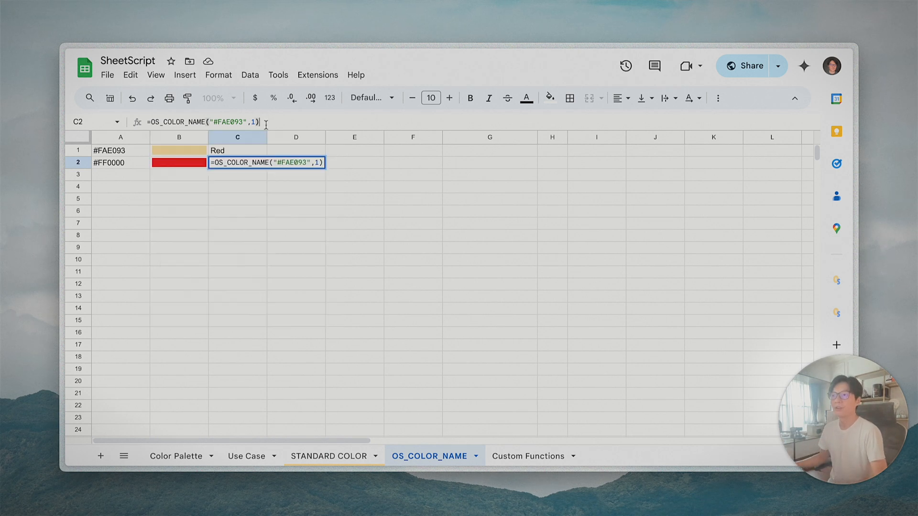
- Commit C2's formula and copy #FAE093 from A1 into A2
{"action": "left_click", "coordinate": [317, 163]}
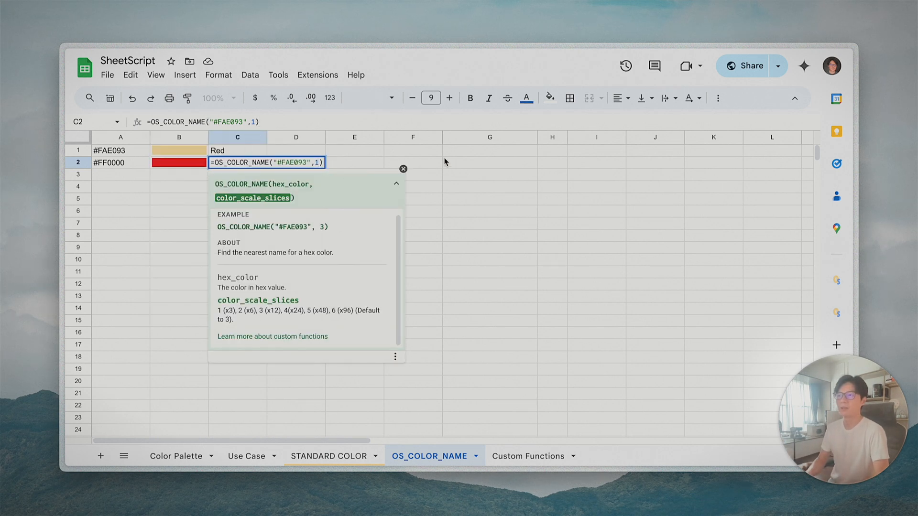
{"action": "key", "text": "Return"}
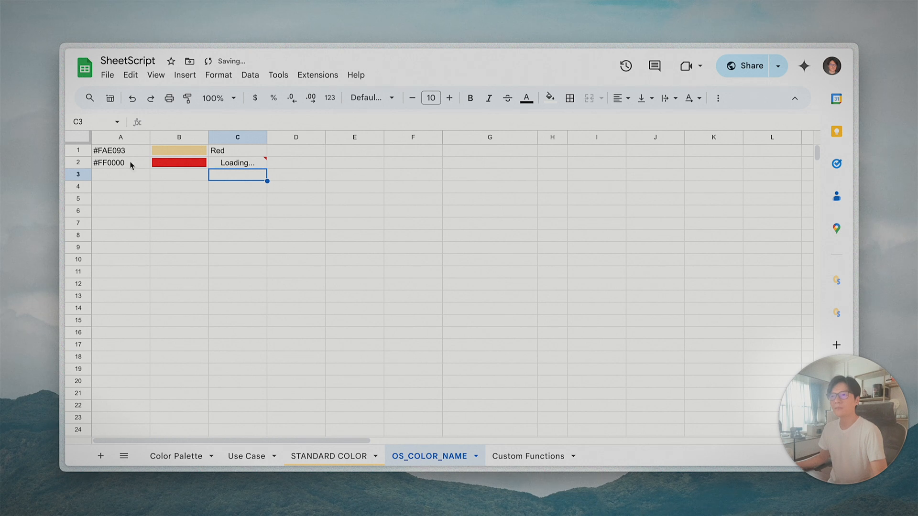
{"action": "left_click", "coordinate": [125, 150]}
{"action": "key", "text": "ctrl+c"}
{"action": "left_click", "coordinate": [121, 163]}
{"action": "key", "text": "ctrl+v"}
{"action": "left_click", "coordinate": [233, 209]}
{"action": "left_click", "coordinate": [234, 163]}
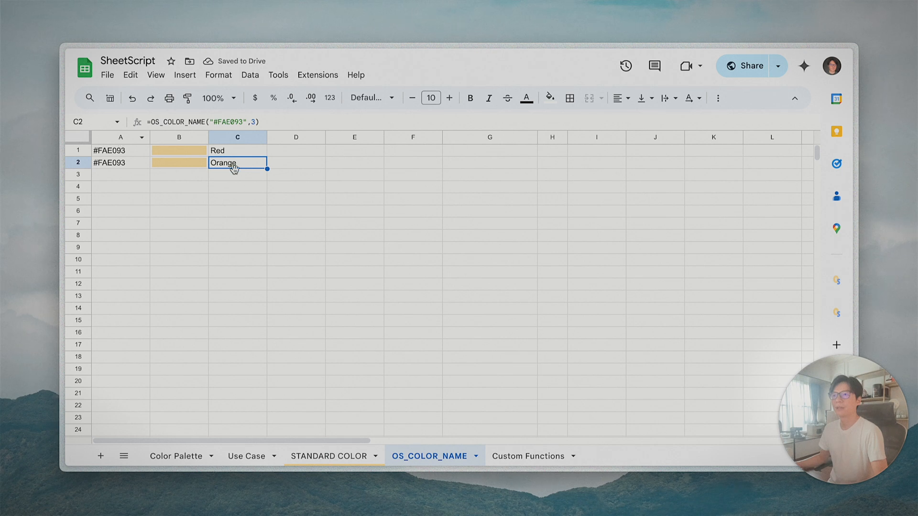
- Copy row 2 into row 3 and change C3's slice count to 4
{"action": "left_click_drag", "start_coordinate": [117, 165], "coordinate": [213, 168]}
{"action": "key", "text": "super+c"}
{"action": "key", "text": "Down"}
{"action": "key", "text": "super+v"}
{"action": "left_click", "coordinate": [246, 177]}
{"action": "double_click", "coordinate": [246, 178]}
{"action": "left_click", "coordinate": [256, 122]}
{"action": "key", "text": "BackSpace"}
{"action": "type", "text": "4"}
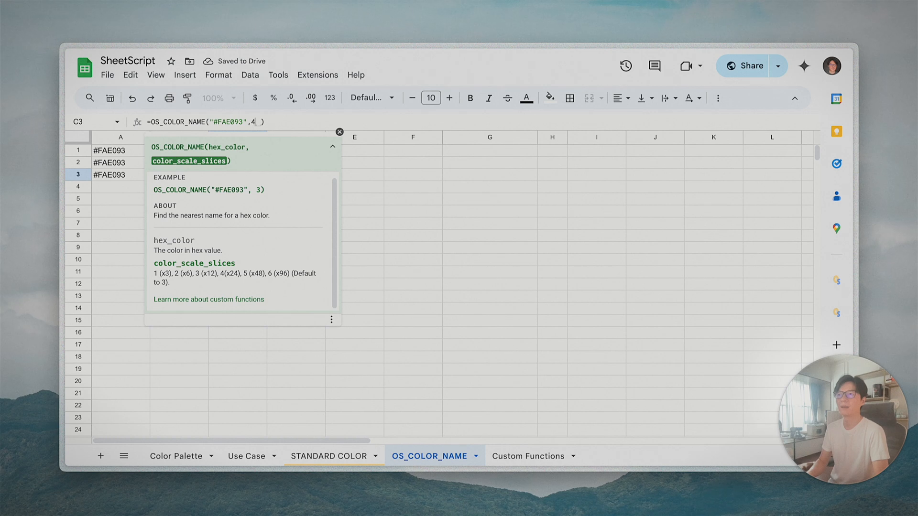
{"action": "key", "text": "Return"}
{"action": "left_click", "coordinate": [223, 175]}
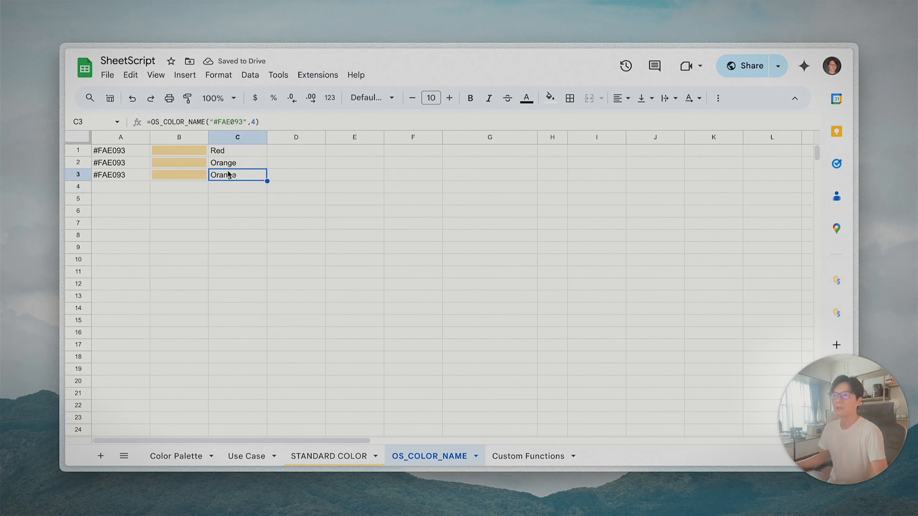
- Fill row 4 from row 3's cells, with C4's slice count set to 4
{"action": "key", "text": "super+c"}
{"action": "left_click", "coordinate": [238, 190]}
{"action": "key", "text": "super+v"}
{"action": "left_click_drag", "start_coordinate": [123, 180], "coordinate": [165, 180]}
{"action": "key", "text": "super+c"}
{"action": "left_click", "coordinate": [141, 191]}
{"action": "key", "text": "super+v"}
{"action": "left_click", "coordinate": [235, 190]}
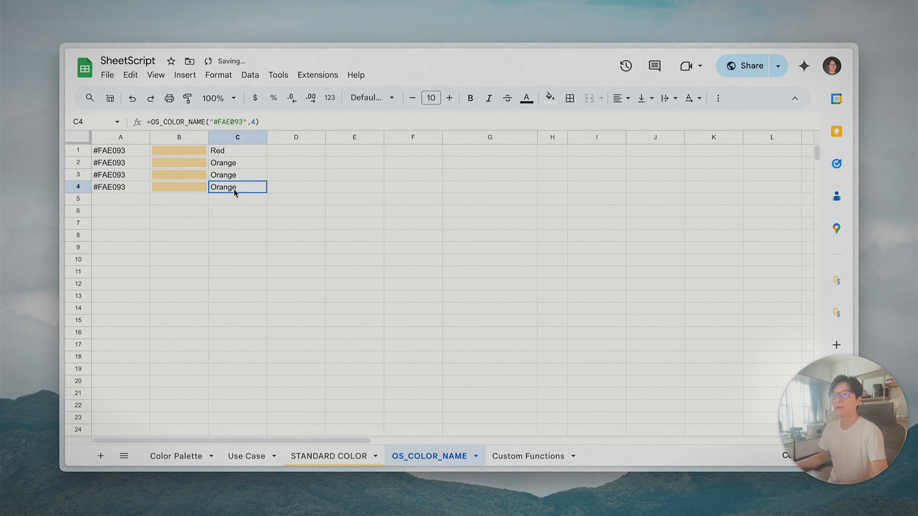
{"action": "left_click", "coordinate": [256, 122]}
{"action": "key", "text": "BackSpace"}
{"action": "type", "text": "4"}
{"action": "key", "text": "Return"}
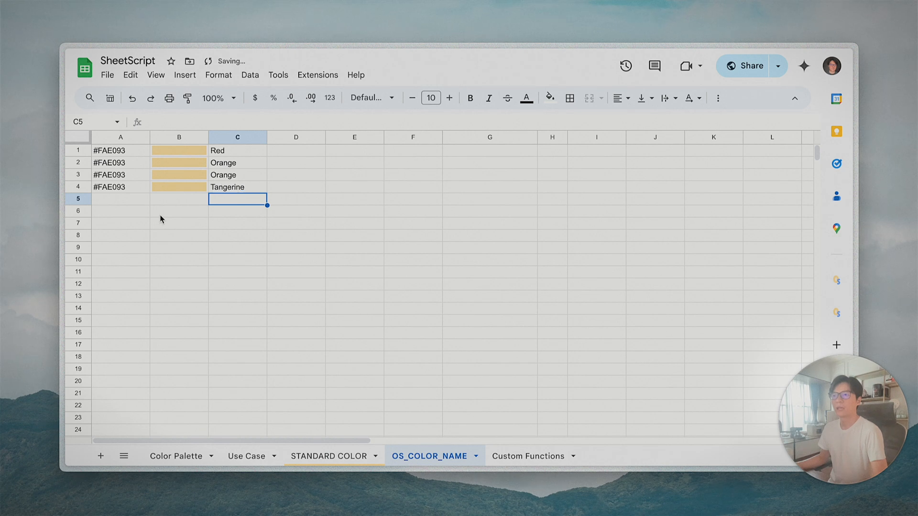
- Copy row 4 into row 5 with slice count 5, then compare A1:A5 against C1:C5
{"action": "left_click_drag", "start_coordinate": [119, 191], "coordinate": [229, 191]}
{"action": "key", "text": "super+c"}
{"action": "left_click", "coordinate": [119, 201]}
{"action": "key", "text": "super+v"}
{"action": "left_click", "coordinate": [250, 200]}
{"action": "left_click", "coordinate": [256, 123]}
{"action": "key", "text": "BackSpace"}
{"action": "type", "text": "5"}
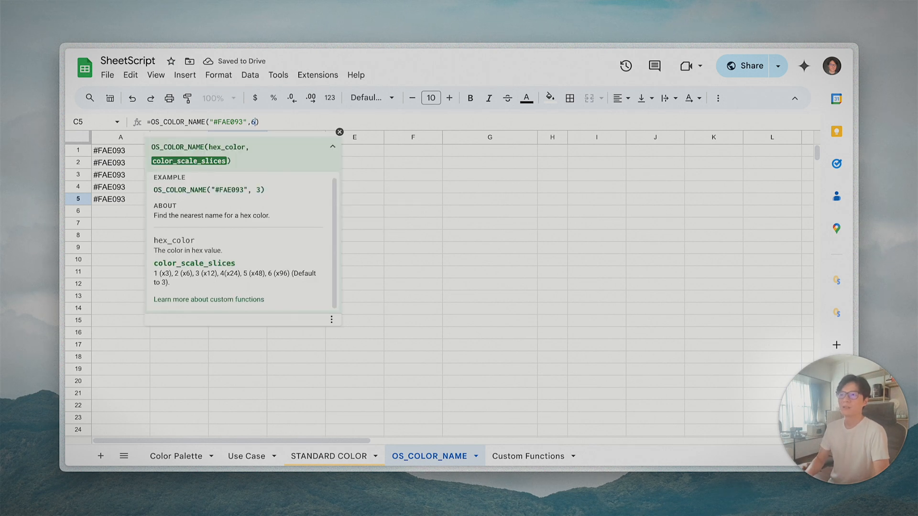
{"action": "key", "text": "Return"}
{"action": "left_click", "coordinate": [257, 201]}
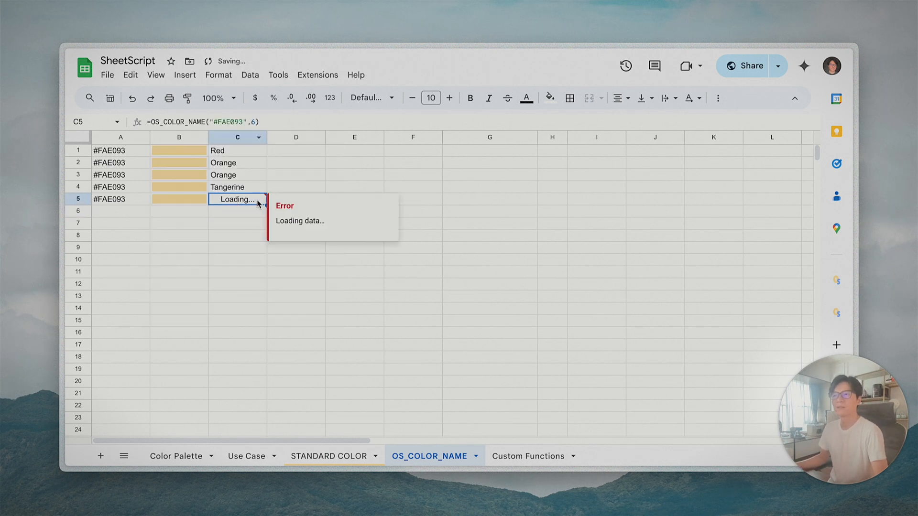
{"action": "left_click", "coordinate": [236, 212]}
{"action": "left_click", "coordinate": [242, 202]}
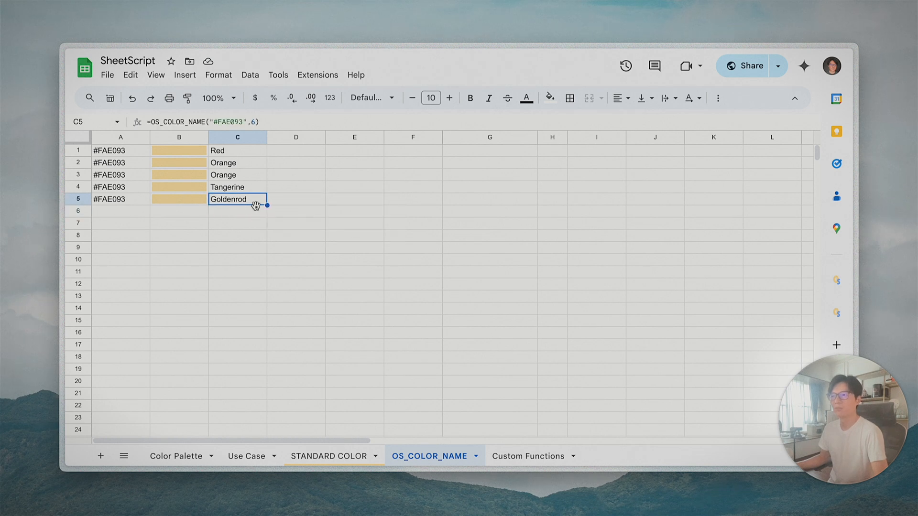
{"action": "left_click_drag", "start_coordinate": [159, 153], "coordinate": [125, 151]}
{"action": "left_click_drag", "start_coordinate": [245, 152], "coordinate": [243, 202]}
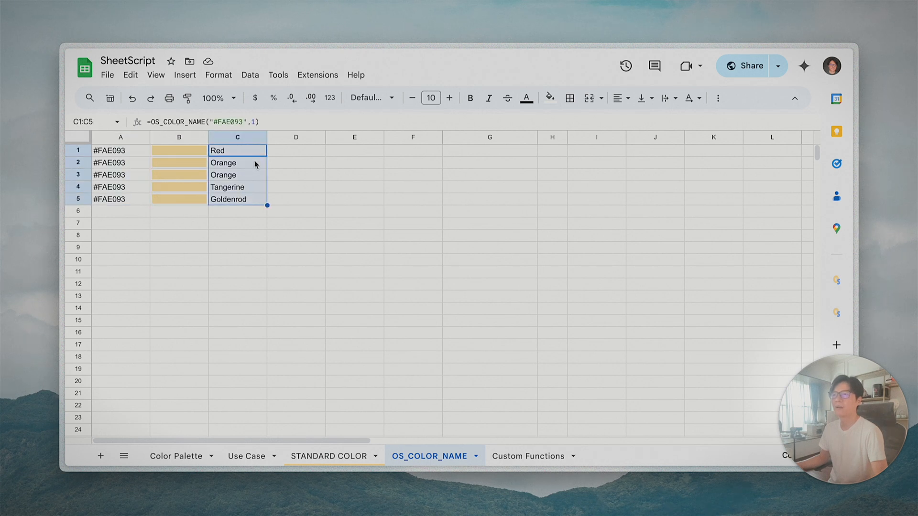
- Read C1's color_scale_slices help, cancel the edit, and delete the formulas in C1:C5
{"action": "left_click", "coordinate": [253, 122]}
{"action": "left_click_drag", "start_coordinate": [156, 264], "coordinate": [238, 268]}
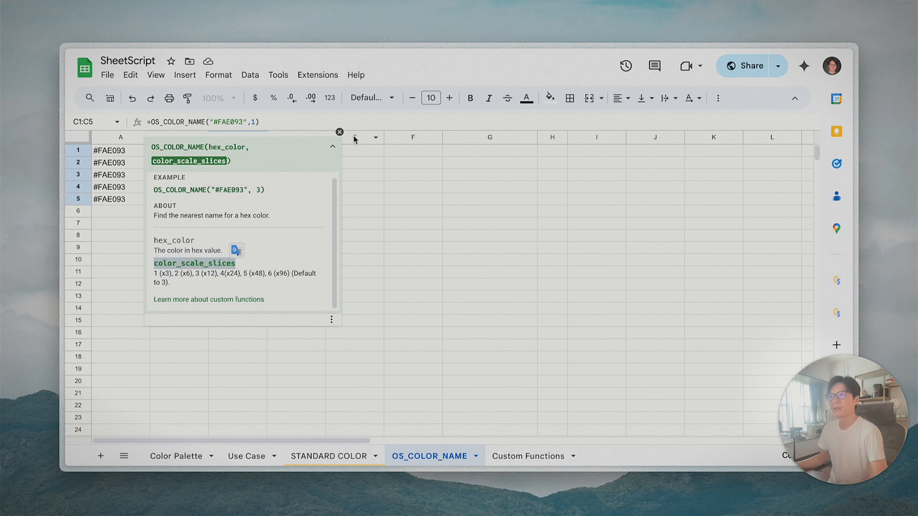
{"action": "left_click", "coordinate": [339, 132]}
{"action": "left_click", "coordinate": [113, 153]}
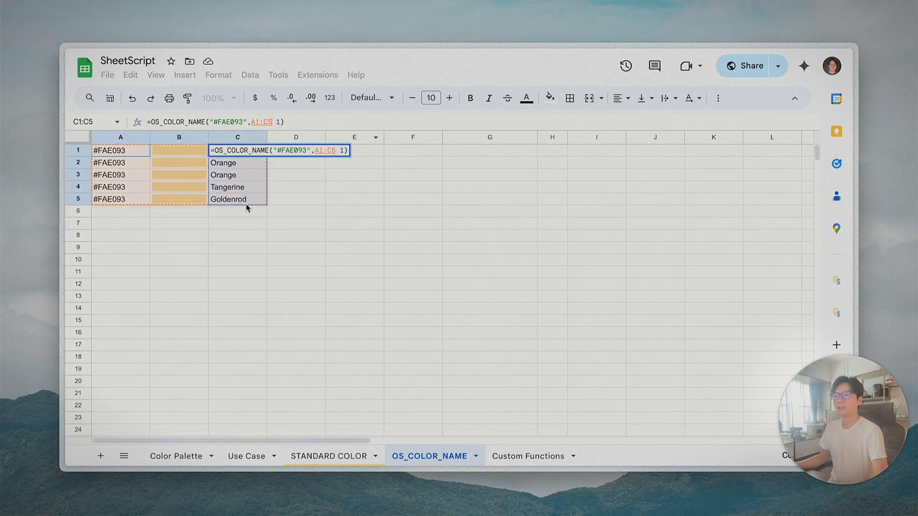
{"action": "key", "text": "Escape"}
{"action": "key", "text": "Delete"}
{"action": "left_click", "coordinate": [238, 271]}
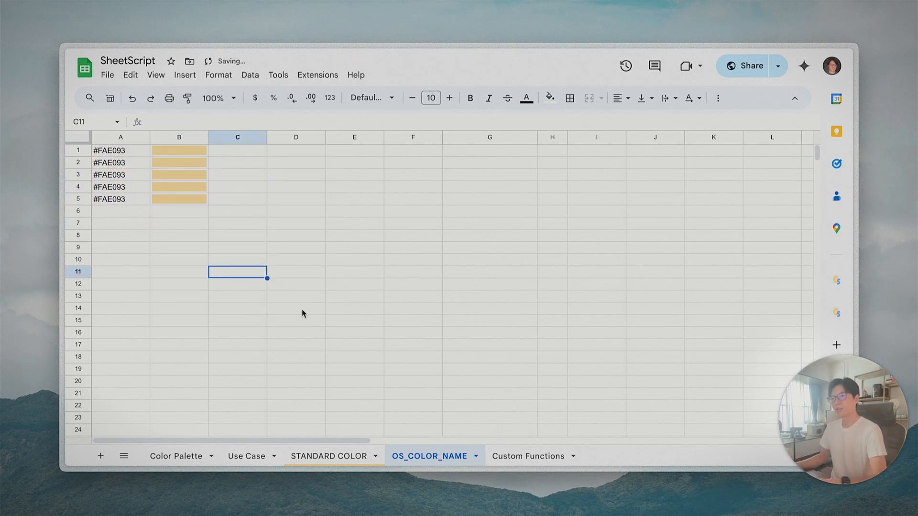
- Switch to the Use Case sheet and review names Crimson and Torch Red, hex #fa758a and swatches
{"action": "left_click", "coordinate": [254, 462]}
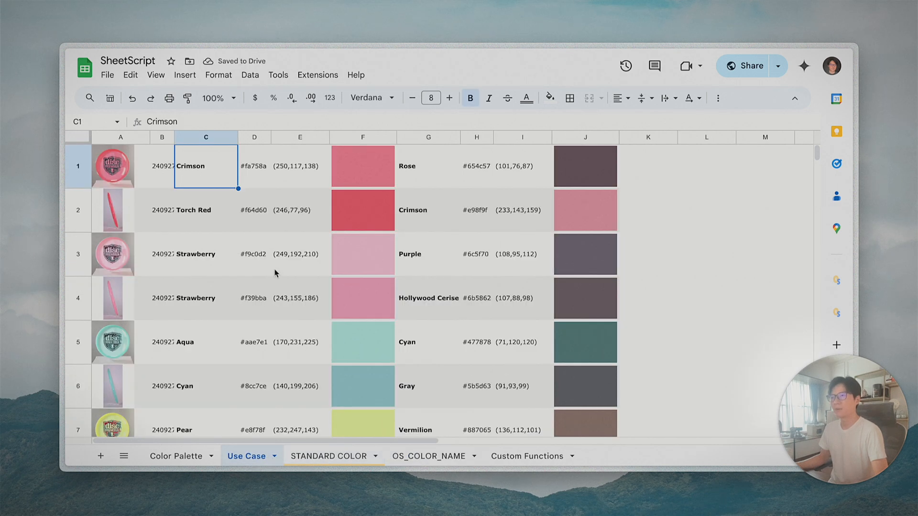
{"action": "left_click", "coordinate": [226, 230]}
{"action": "left_click", "coordinate": [204, 170]}
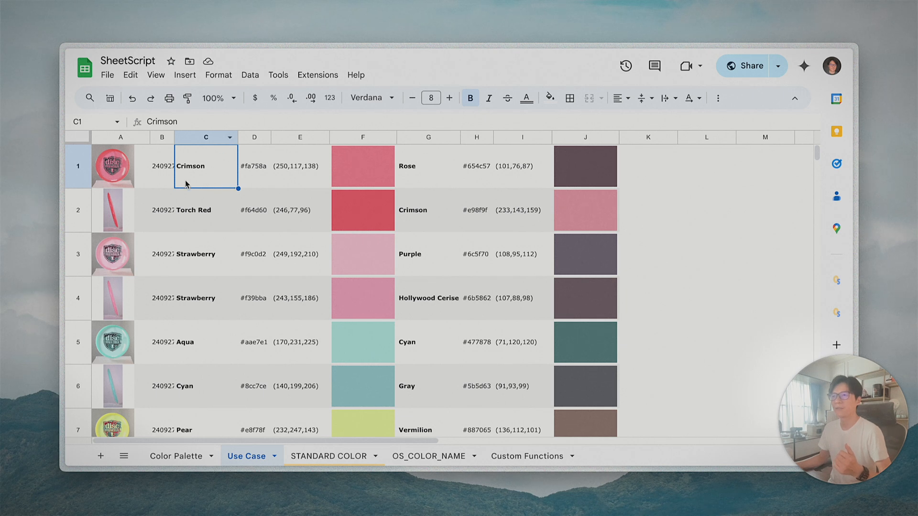
{"action": "left_click", "coordinate": [246, 162]}
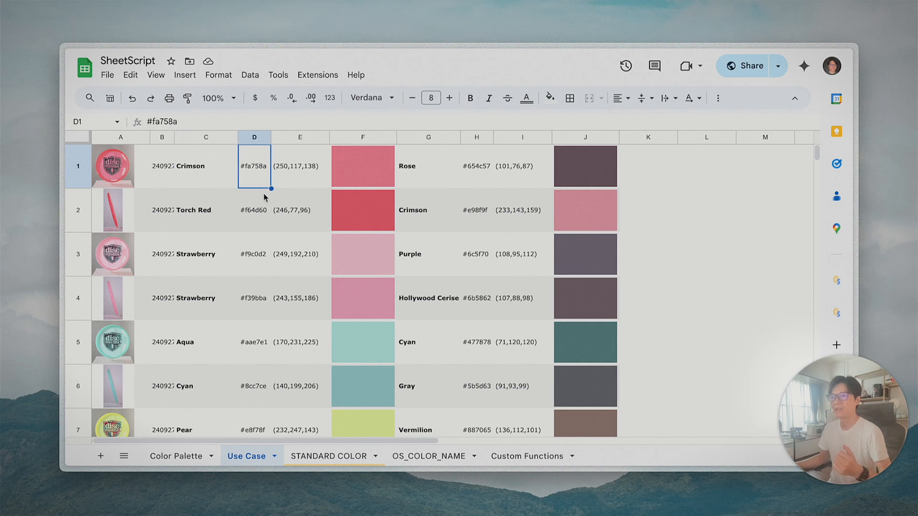
{"action": "left_click", "coordinate": [224, 187]}
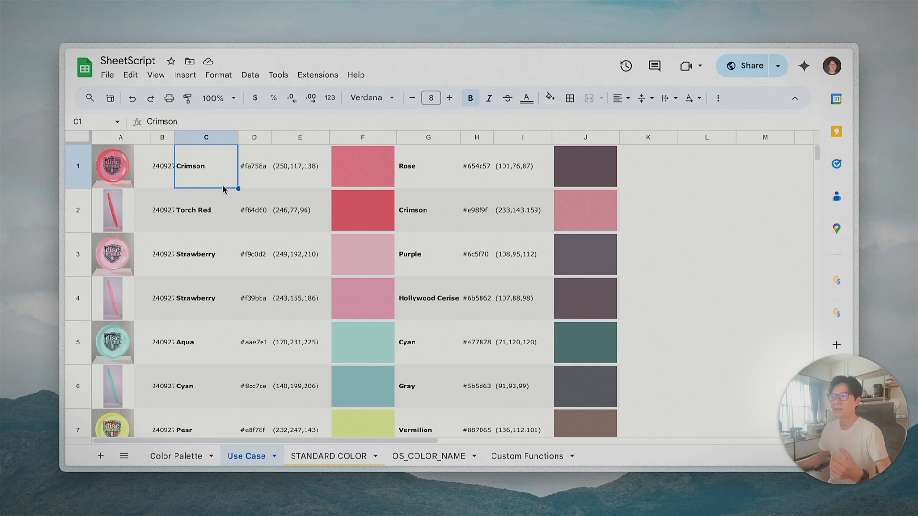
{"action": "left_click", "coordinate": [225, 211]}
{"action": "key", "text": "Up"}
{"action": "left_click", "coordinate": [223, 212]}
{"action": "left_click", "coordinate": [255, 176]}
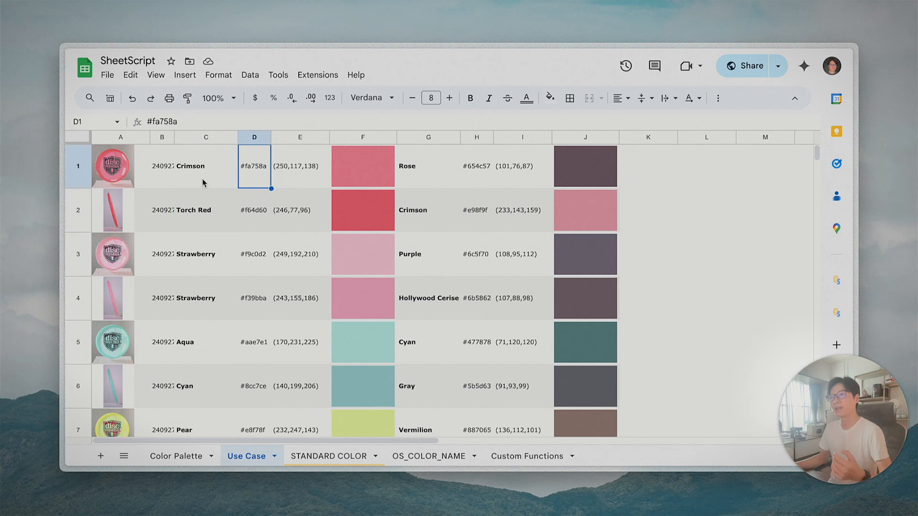
{"action": "left_click", "coordinate": [203, 183]}
{"action": "left_click", "coordinate": [365, 184]}
{"action": "left_click", "coordinate": [249, 175]}
{"action": "left_click", "coordinate": [186, 179]}
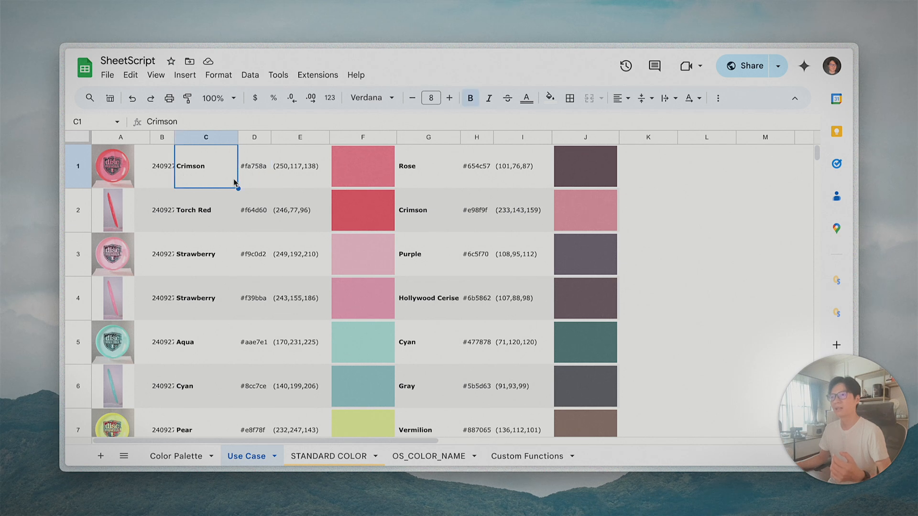
- Enter =OS_COLOR_NAME(D1,…) in C1, then revise the detail level to 5 so it shows Crimson
{"action": "type", "text": "="}
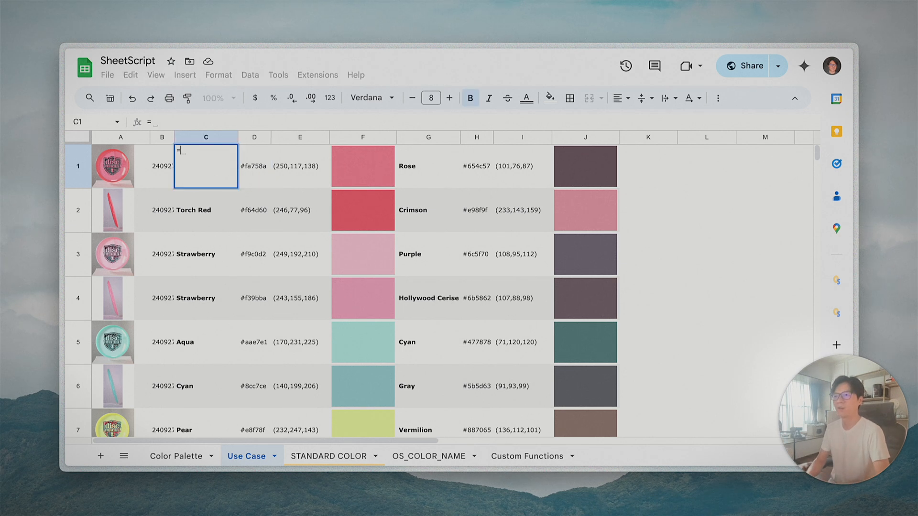
{"action": "type", "text": "OS_"}
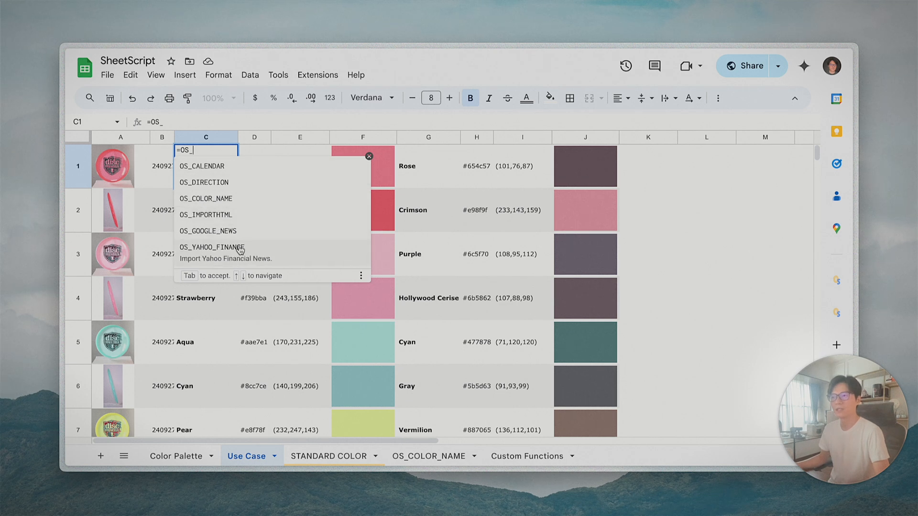
{"action": "left_click", "coordinate": [234, 200]}
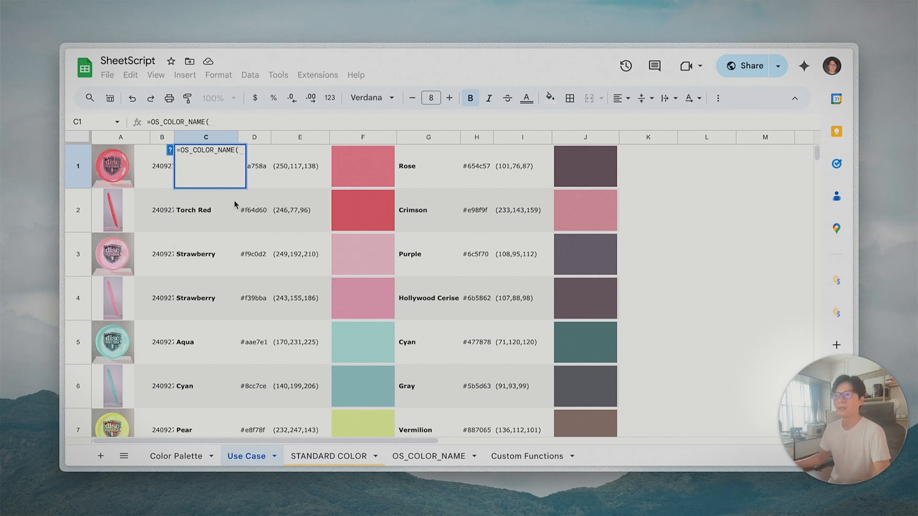
{"action": "left_click", "coordinate": [261, 179]}
{"action": "type", "text": ",7"}
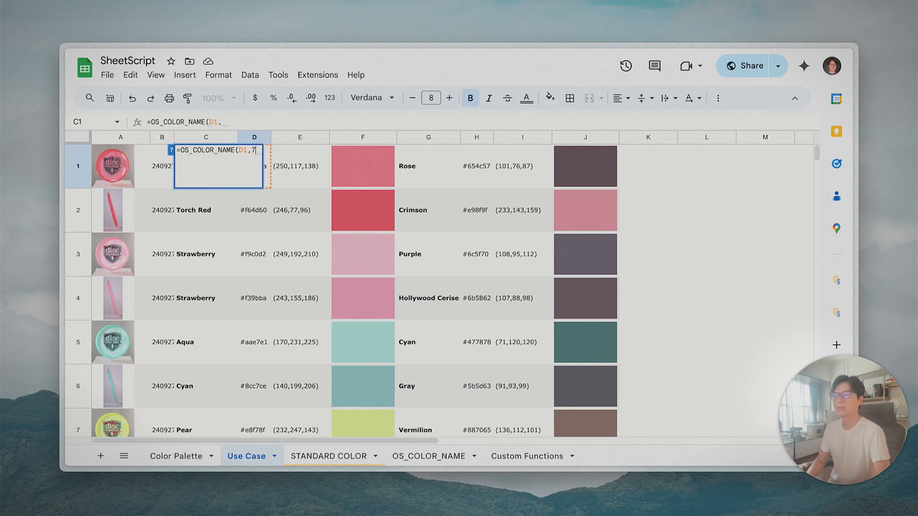
{"action": "key", "text": "Return"}
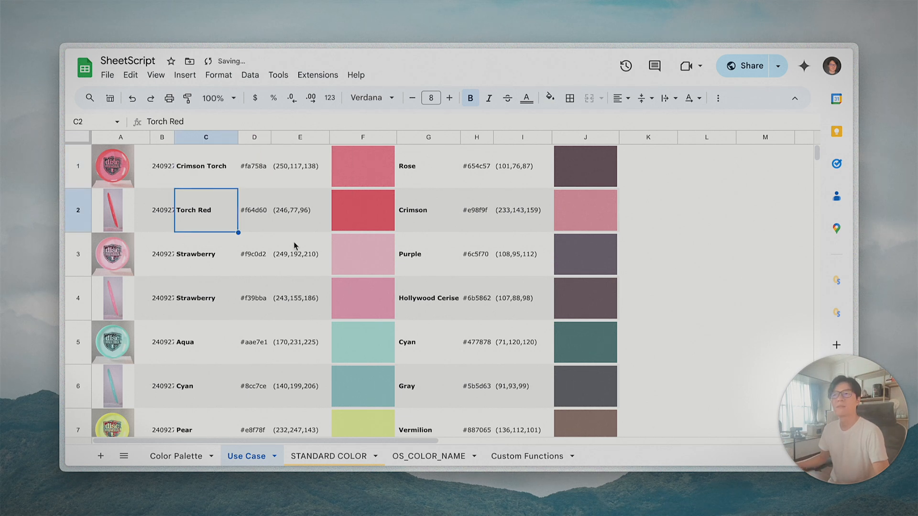
{"action": "left_click", "coordinate": [219, 183]}
{"action": "left_click", "coordinate": [222, 122]}
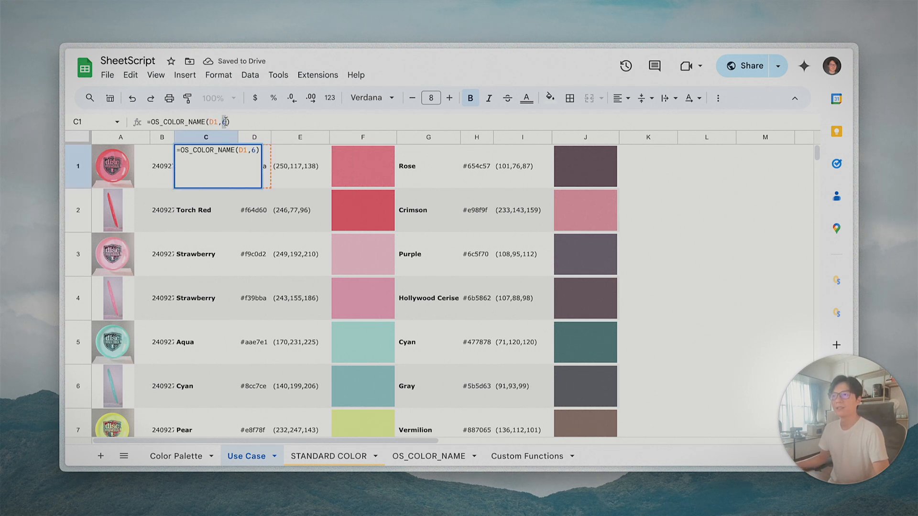
{"action": "key", "text": "Return"}
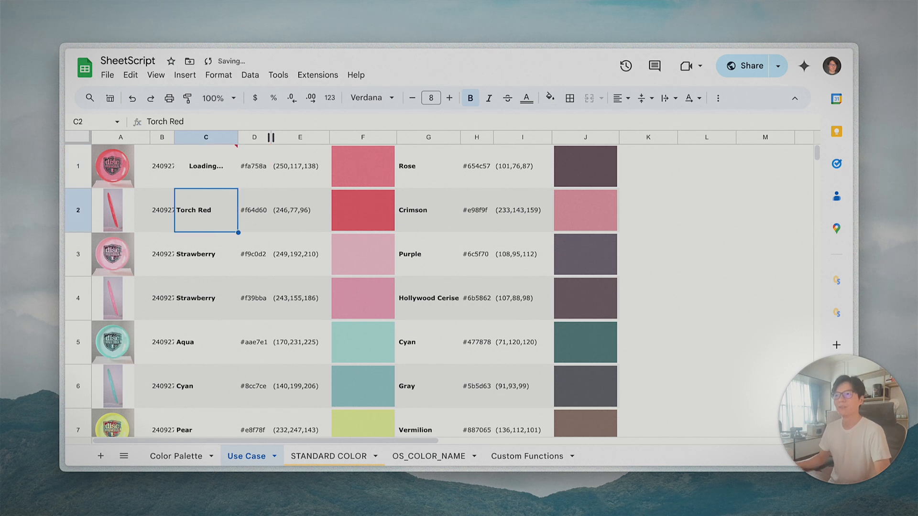
- Copy C1's formula down into C2:C5
{"action": "left_click", "coordinate": [233, 181]}
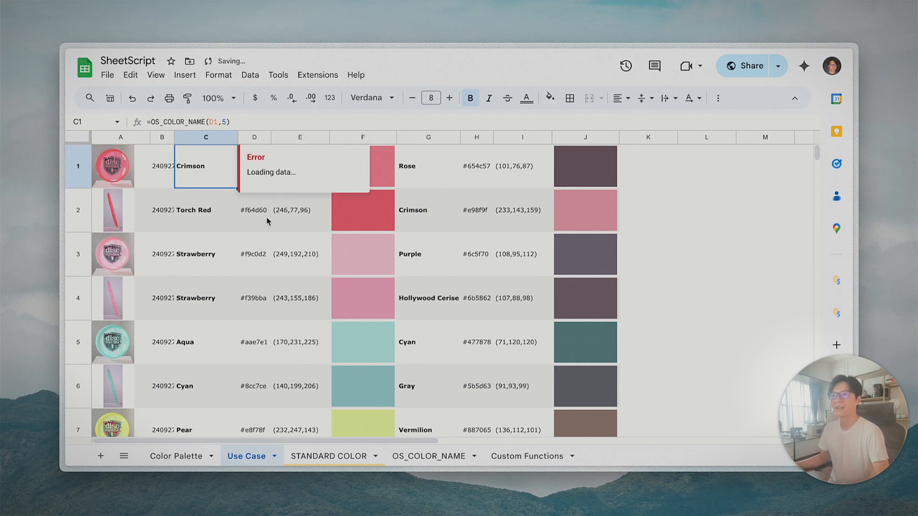
{"action": "key", "text": "ctrl+v"}
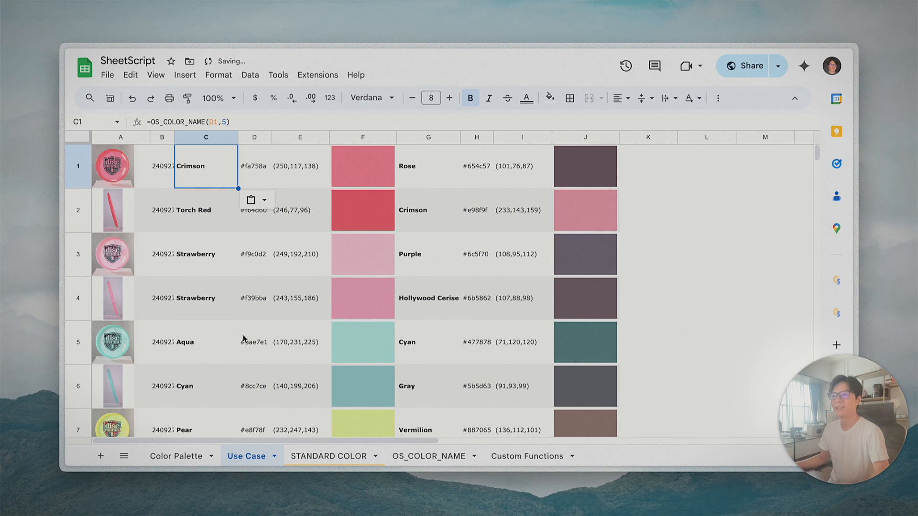
{"action": "left_click", "coordinate": [213, 331], "text": "shift"}
{"action": "key", "text": "ctrl+v"}
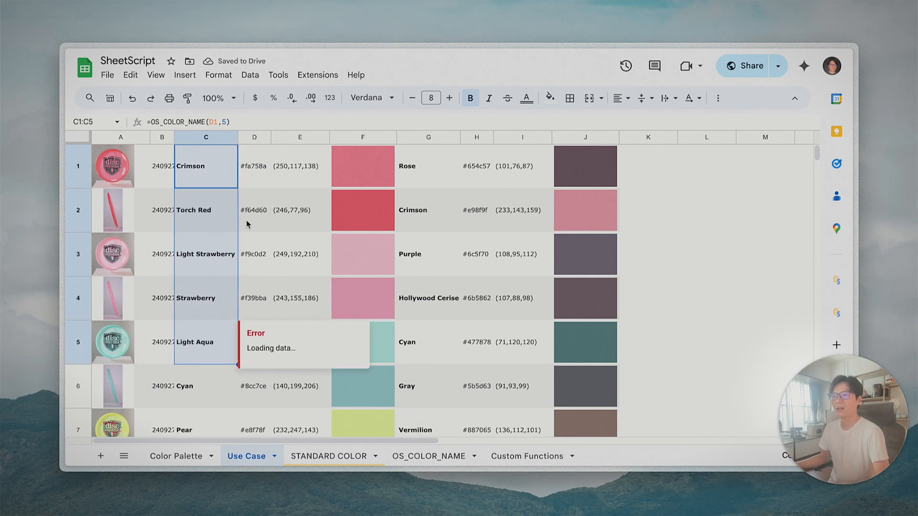
- Verify C2:C5 show Torch Red, Light Strawberry, Strawberry and Light Aqua
{"action": "left_click", "coordinate": [214, 224]}
{"action": "left_click", "coordinate": [219, 276]}
{"action": "left_click", "coordinate": [209, 302]}
{"action": "left_click", "coordinate": [211, 341]}
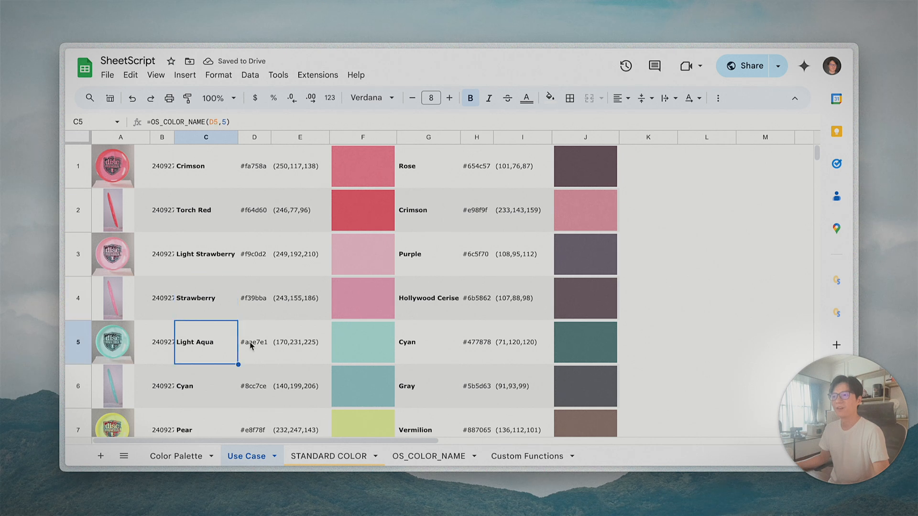
{"action": "left_click_drag", "start_coordinate": [193, 165], "coordinate": [214, 340]}
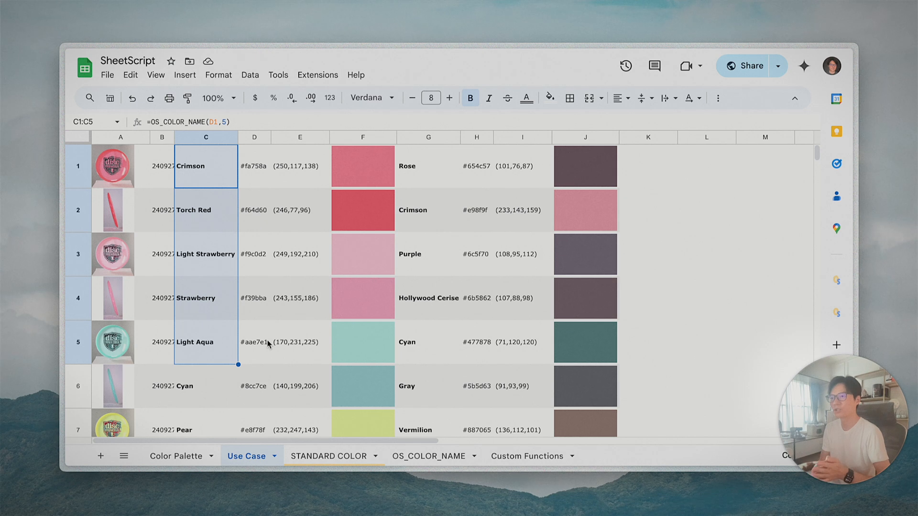
{"action": "left_click", "coordinate": [220, 348]}
{"action": "scroll", "coordinate": [343, 351], "scroll_direction": "down", "scroll_amount": 1}
{"action": "scroll", "coordinate": [340, 326], "scroll_direction": "up", "scroll_amount": 1}
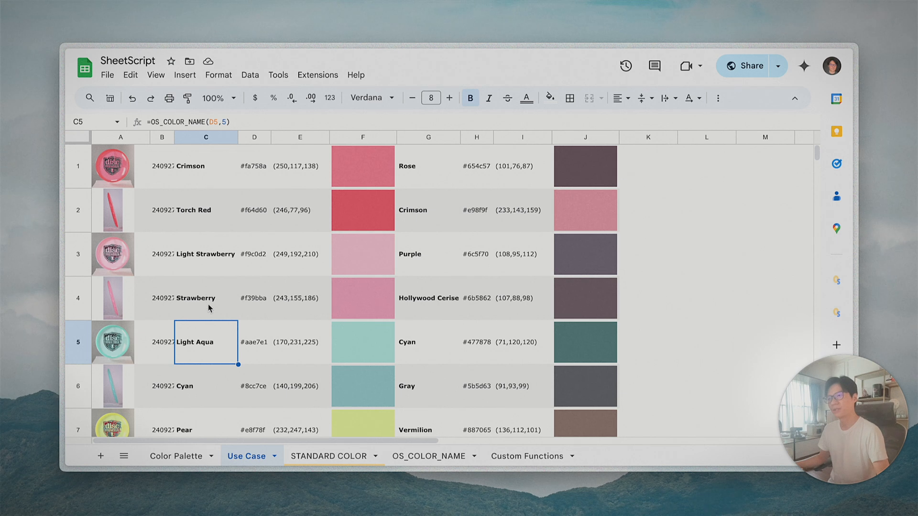
{"action": "left_click_drag", "start_coordinate": [201, 167], "coordinate": [223, 361]}
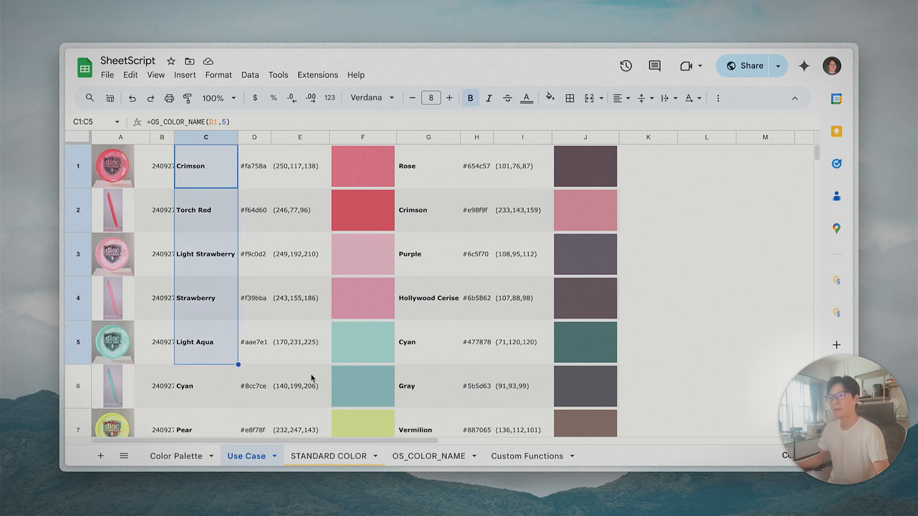
{"action": "left_click", "coordinate": [261, 176]}
{"action": "left_click", "coordinate": [213, 178]}
{"action": "left_click", "coordinate": [227, 210]}
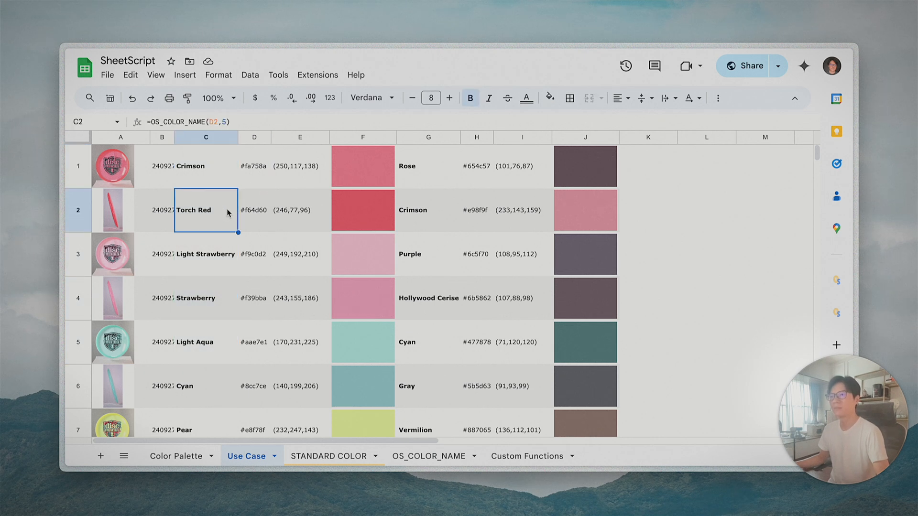